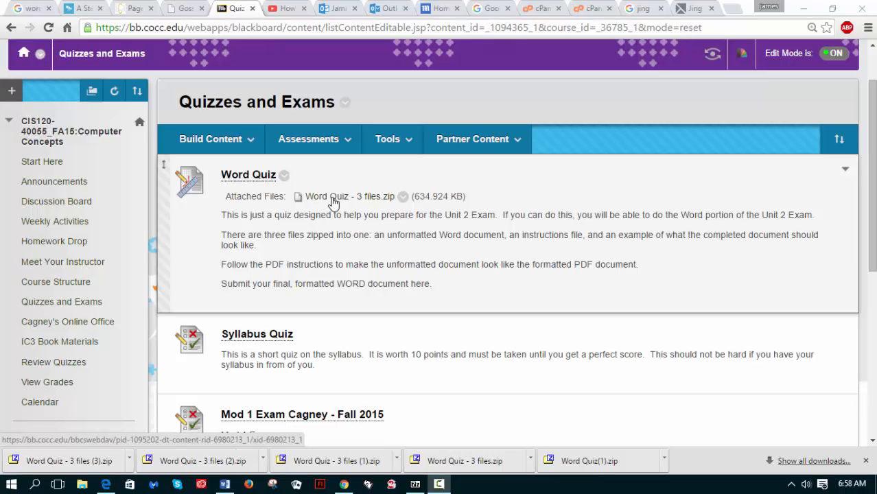
Step: Locate the unformatted Word document in the Word Quiz zip archive, and open the Word Quiz assignment at its file submission section
click(415, 483)
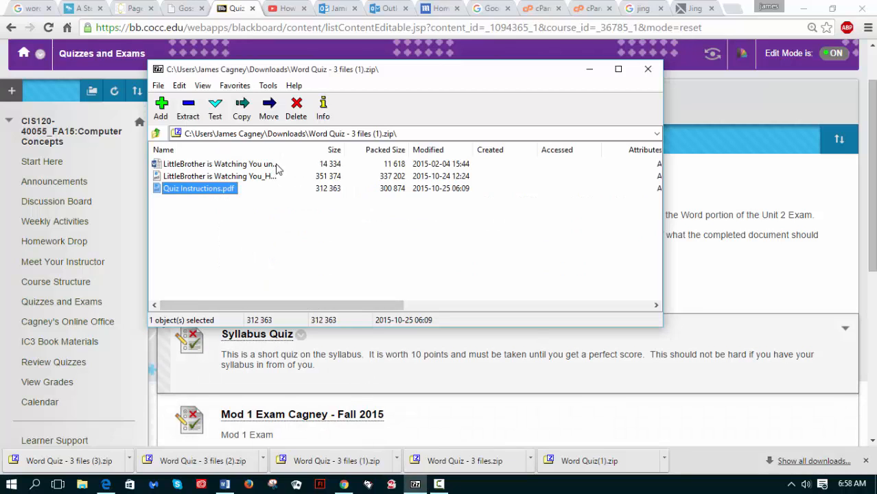
click(211, 166)
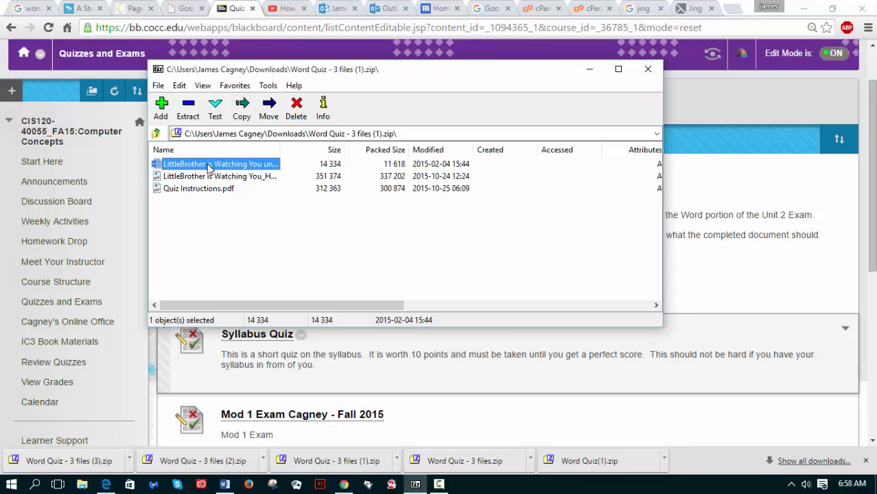
click(426, 336)
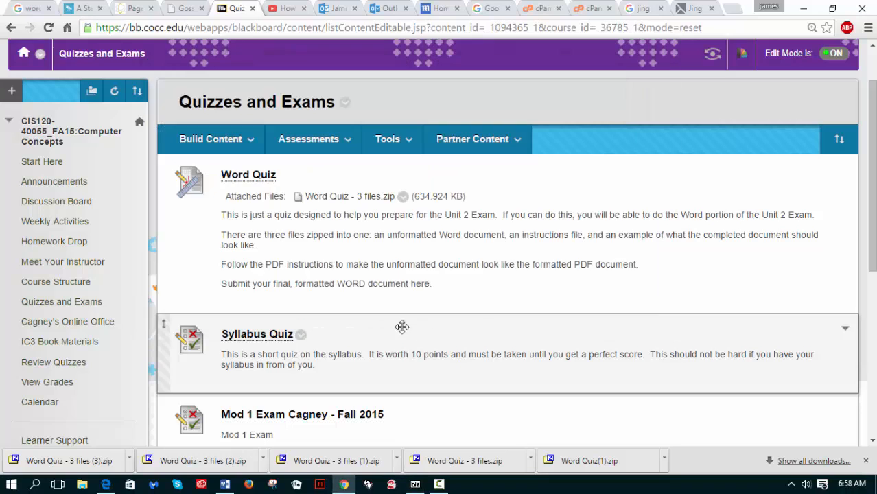
click(253, 177)
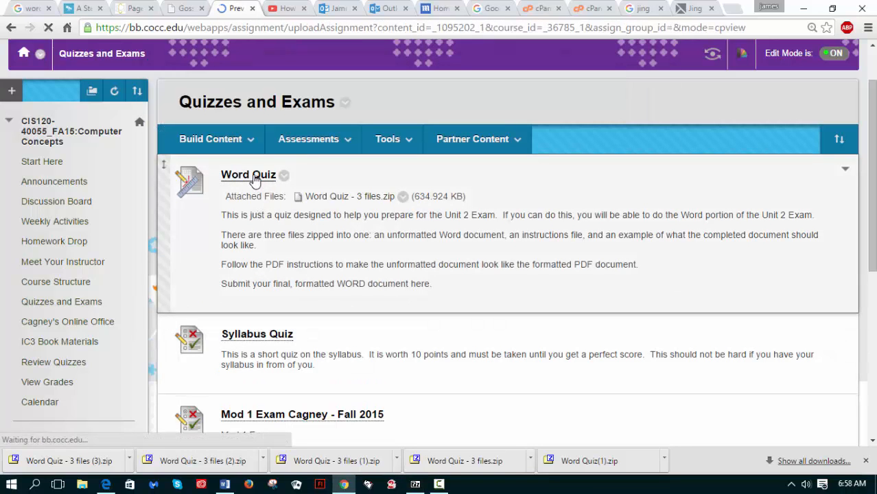
scroll(255, 180, down, 4)
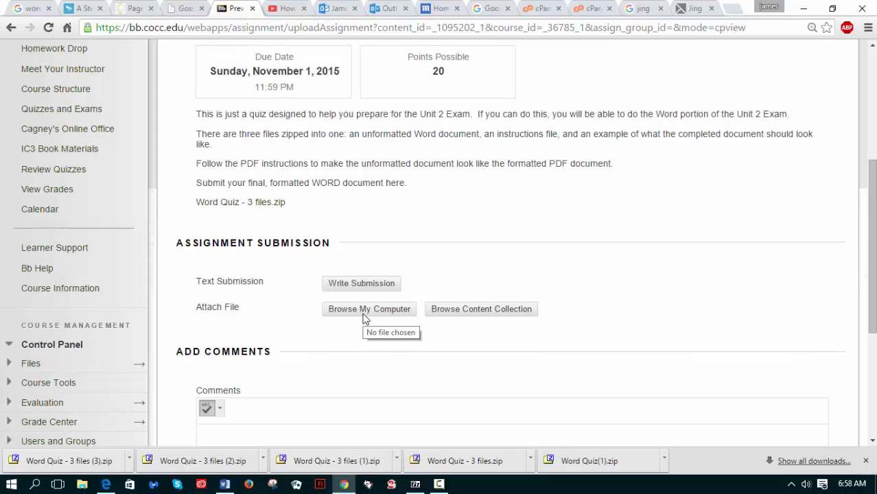
Step: Return to the Word Quiz archive in 7-Zip and identify the sample PDF and Quiz Instructions.pdf
click(415, 486)
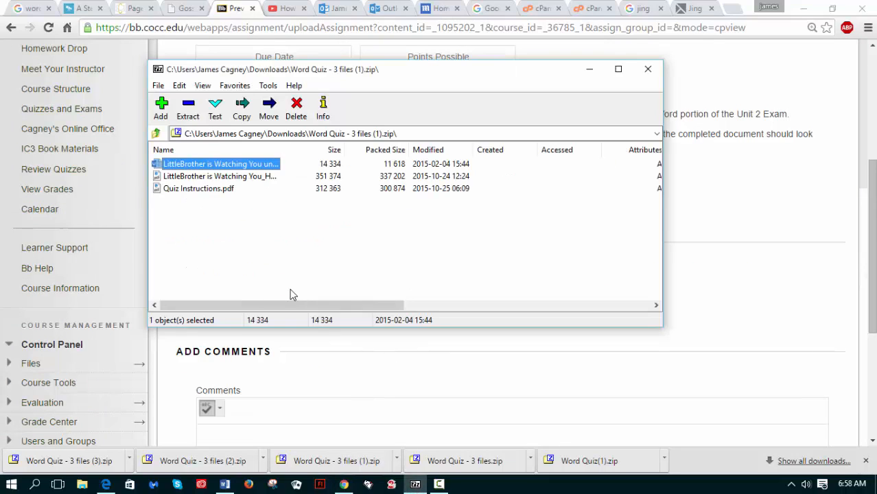
click(254, 212)
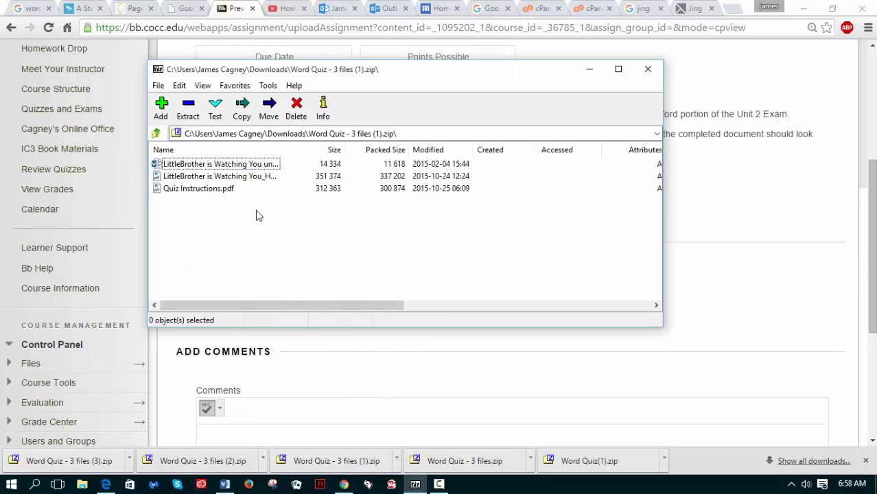
click(172, 178)
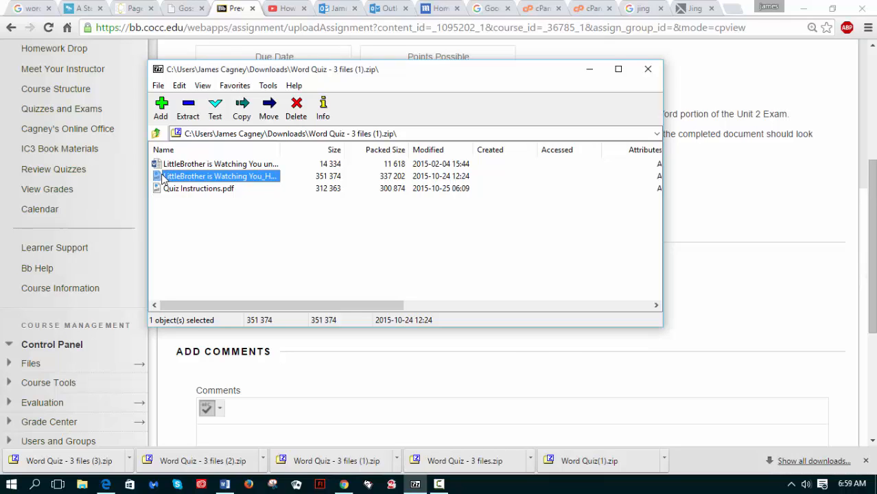
click(165, 191)
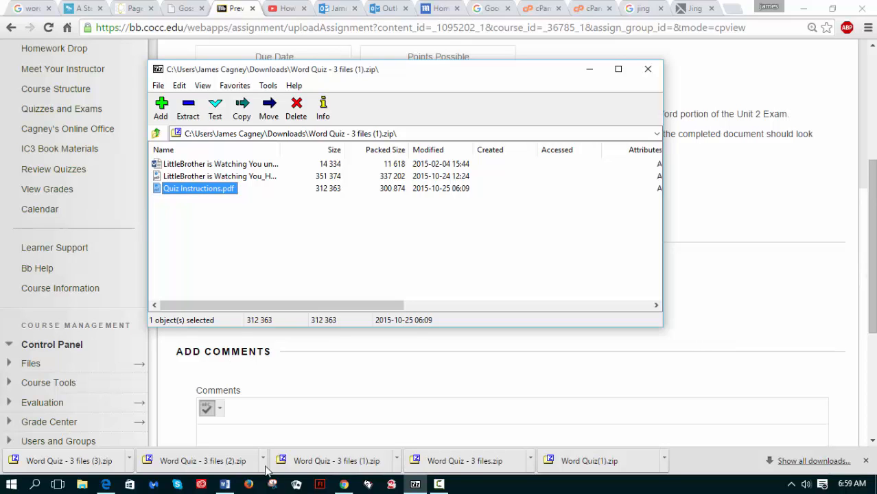
Step: Switch to Word and look over the unformatted "LittleBrother is Watching You" document
click(225, 485)
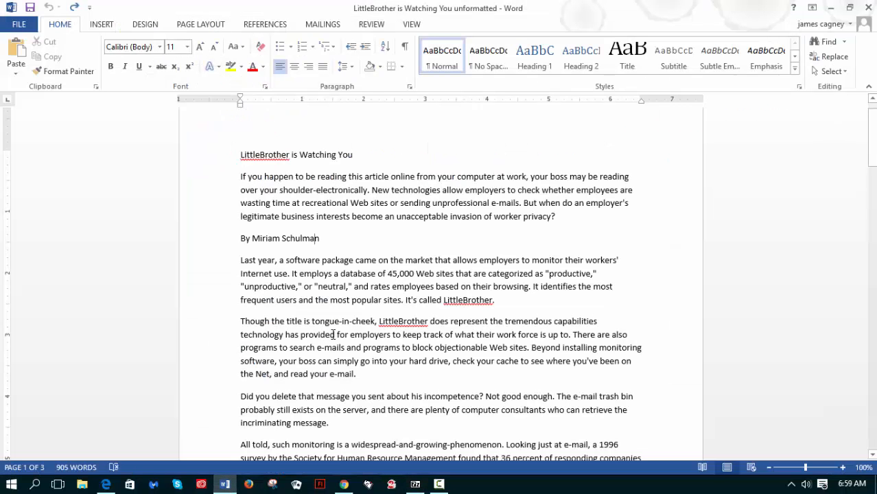
scroll(333, 334, down, 2)
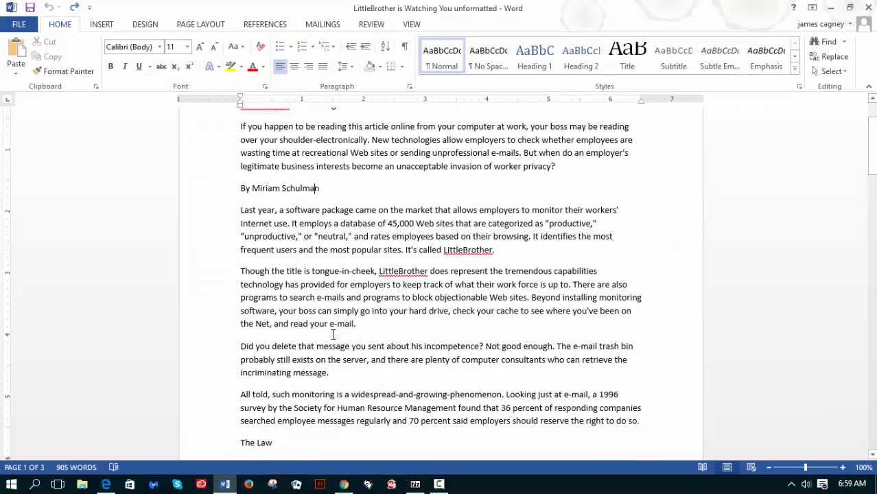
scroll(334, 334, up, 2)
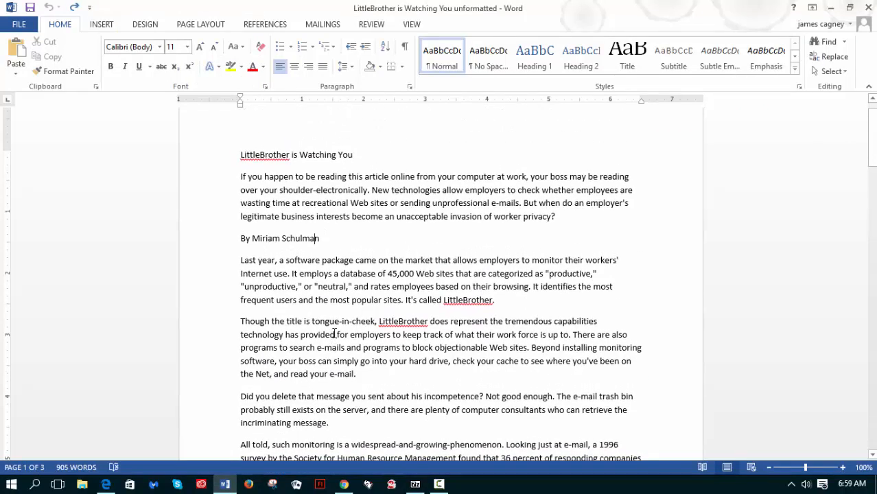
Step: Switch to Edge and review the quiz instructions alongside the formatted sample PDF
click(106, 485)
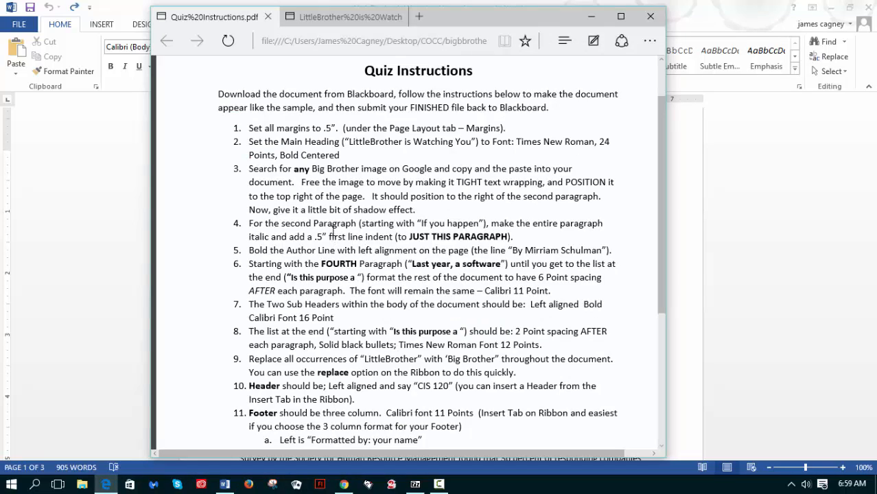
scroll(334, 230, down, 3)
scroll(334, 234, up, 4)
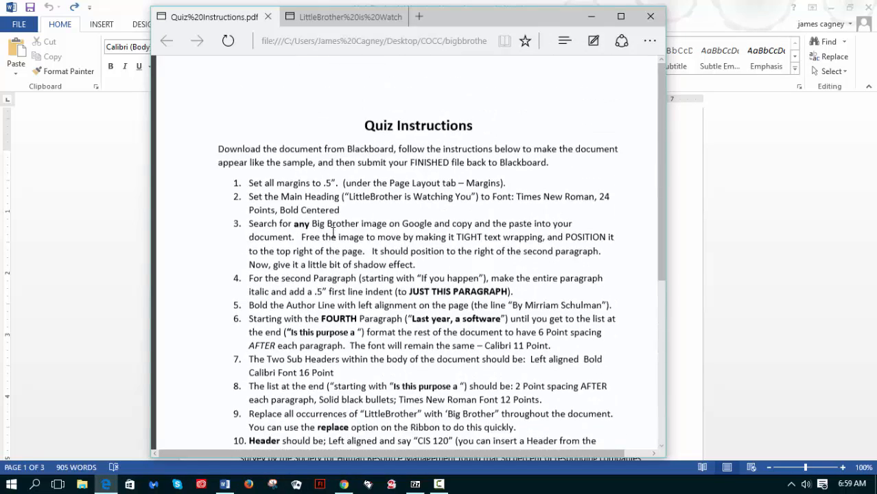
scroll(332, 227, down, 1)
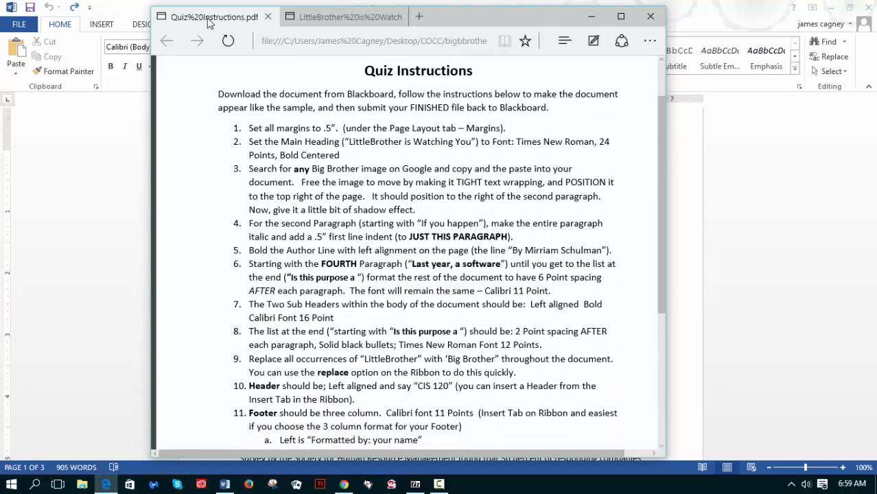
click(295, 19)
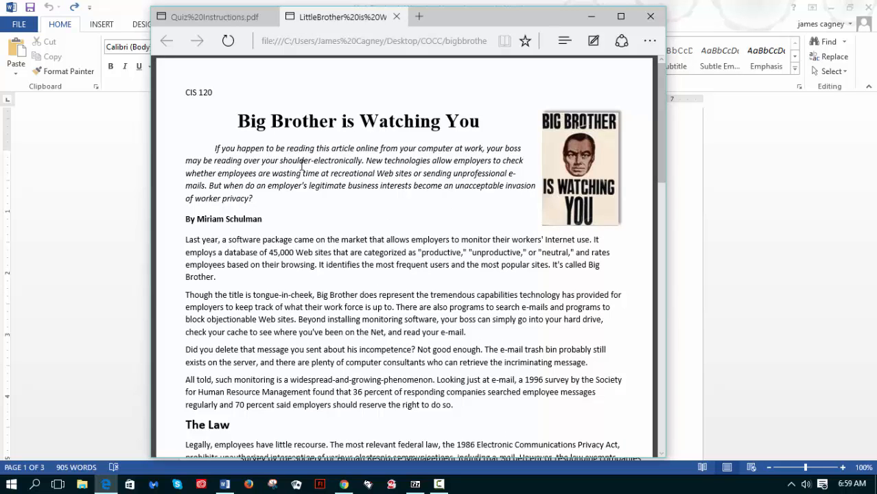
click(243, 20)
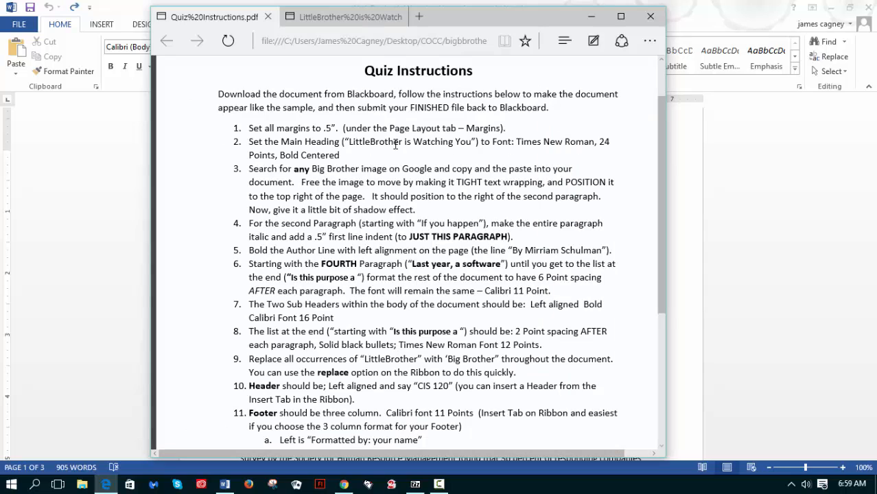
Step: Highlight the first quiz instruction, and set all margins of the Word document to 0.5" with the Narrow preset
drag(504, 128, 261, 132)
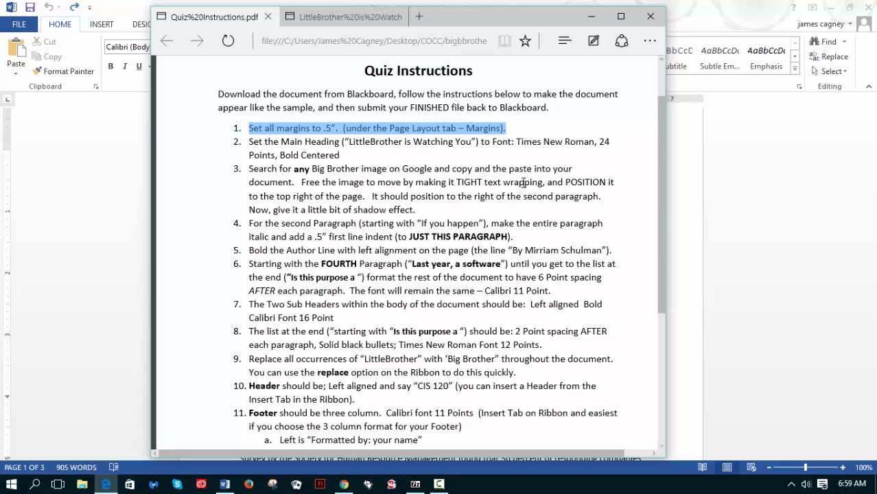
click(680, 218)
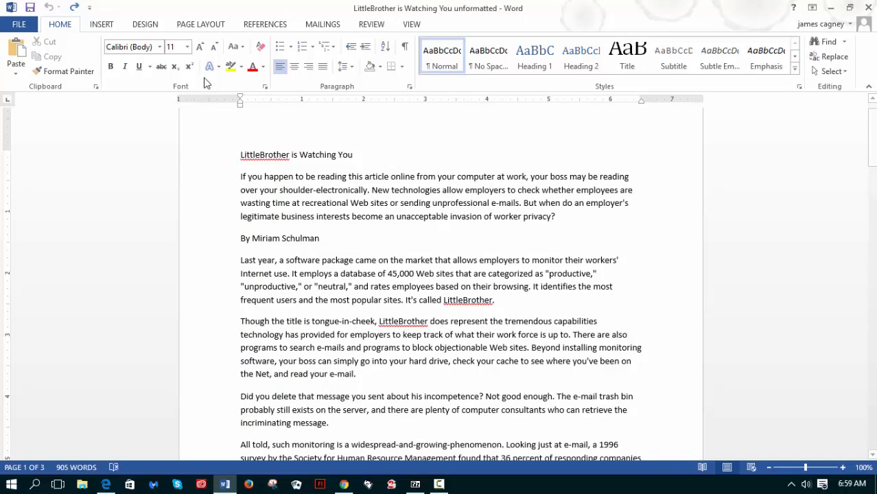
click(199, 26)
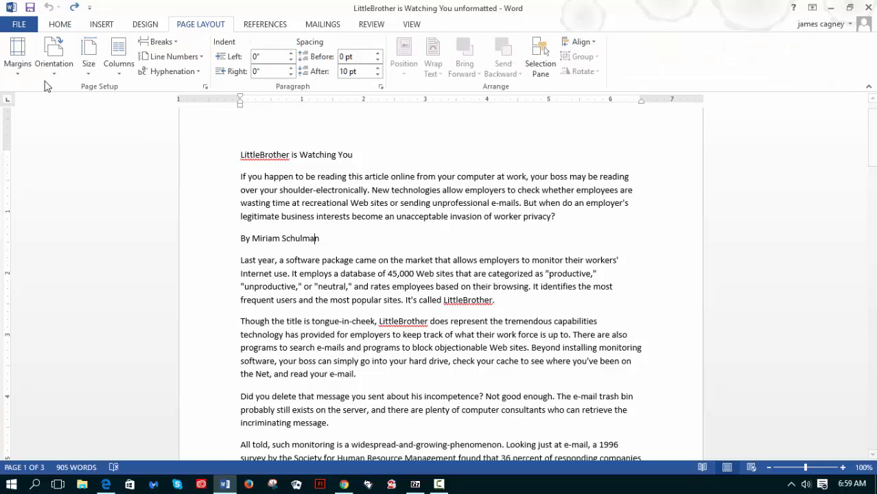
click(18, 58)
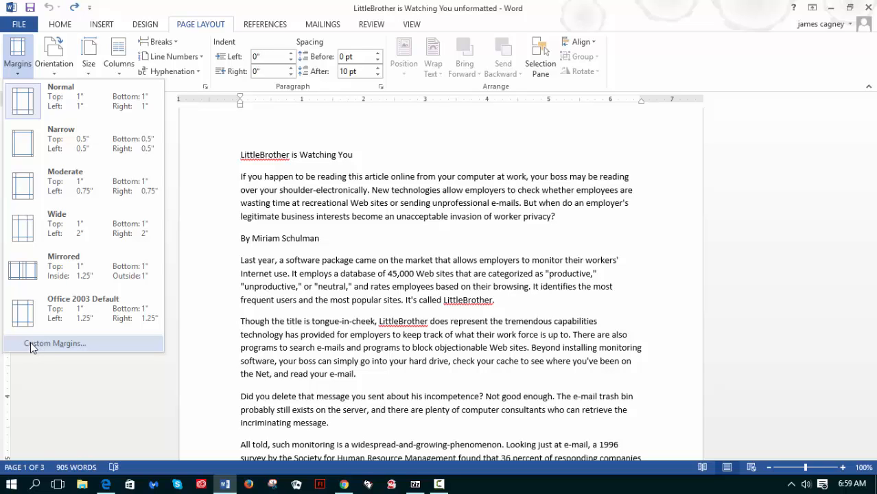
click(24, 151)
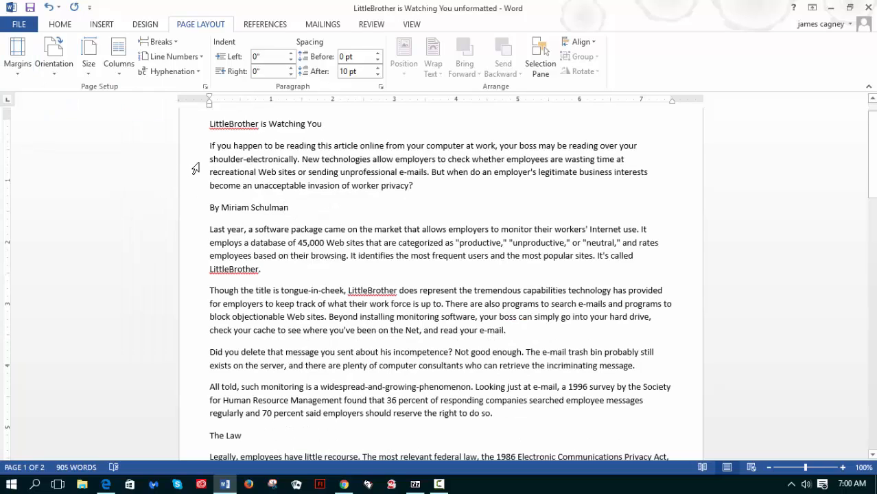
scroll(194, 168, up, 1)
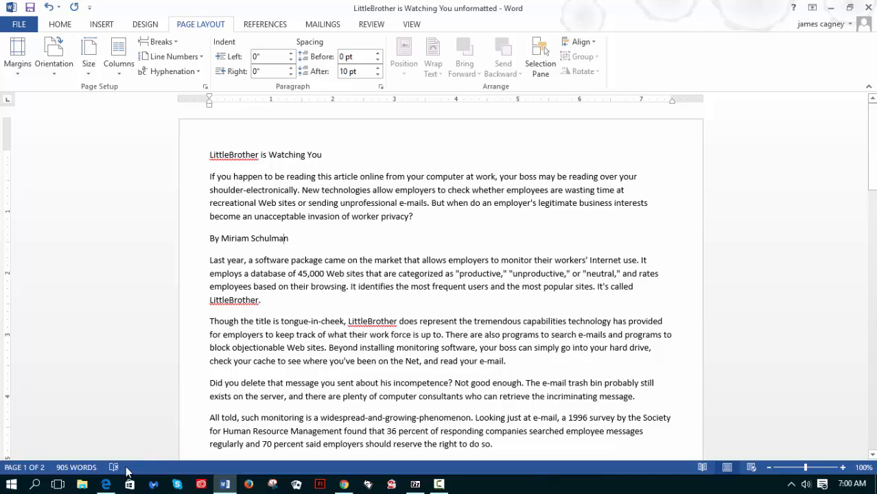
Step: Return to the quiz instructions in Edge and highlight instruction 2 about the main heading's formatting
click(107, 484)
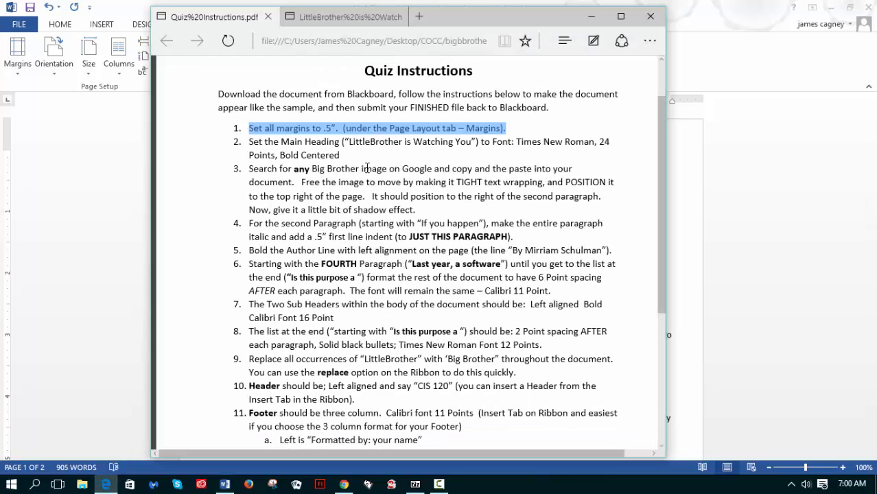
click(361, 163)
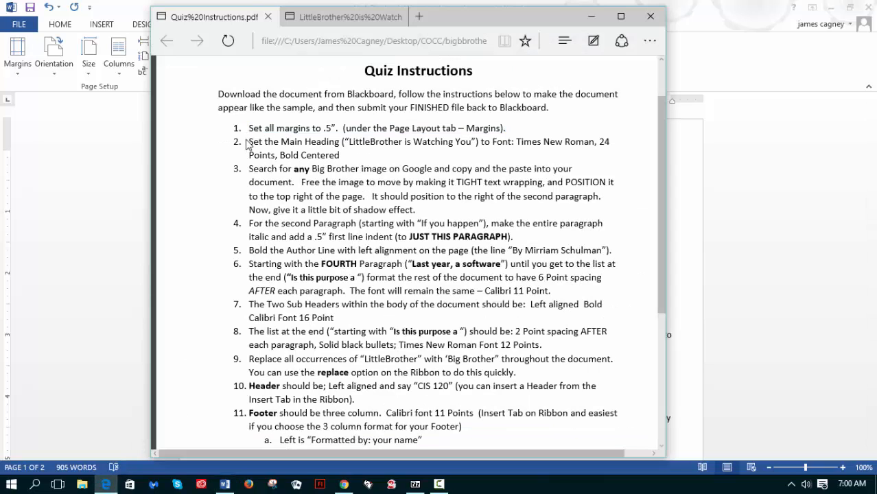
drag(340, 155, 254, 146)
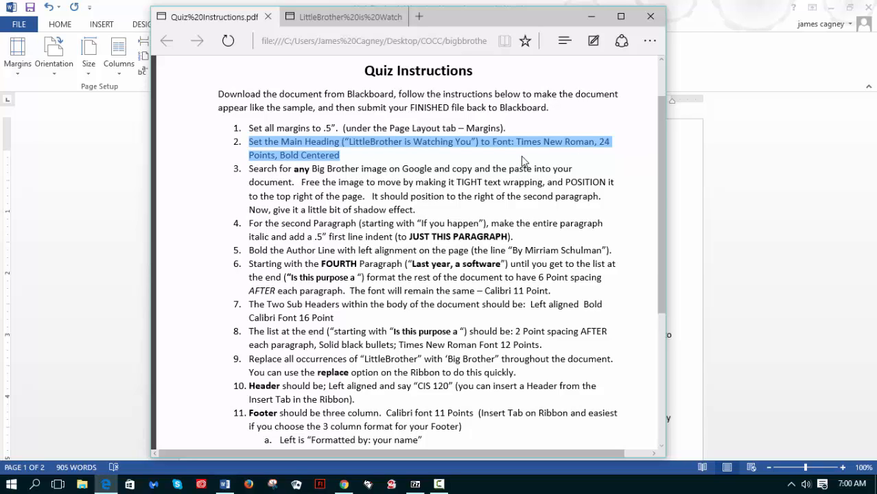
Step: In Word, format the main heading "LittleBrother is Watching You" as bold Times New Roman, 24 points
click(676, 196)
click(322, 155)
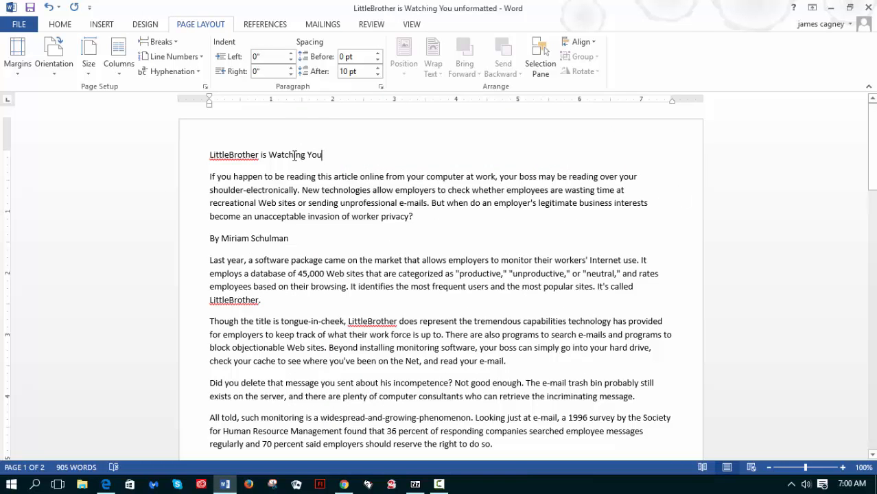
triple_click(294, 156)
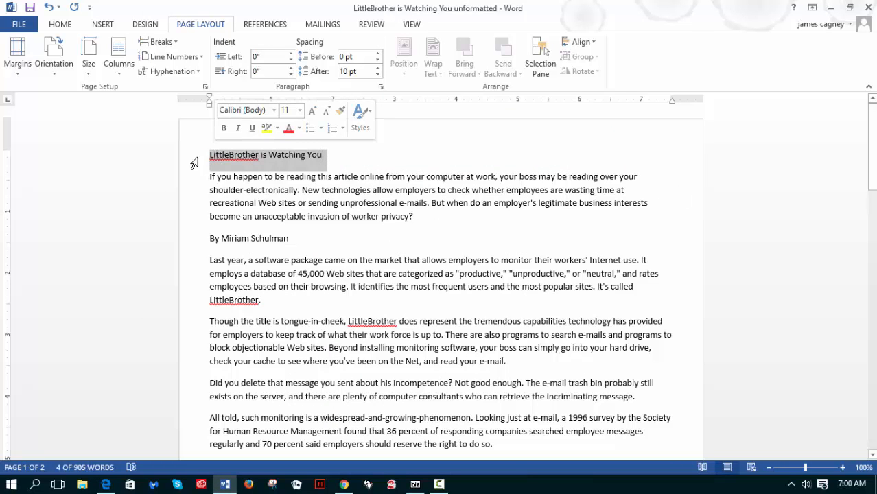
key(Down)
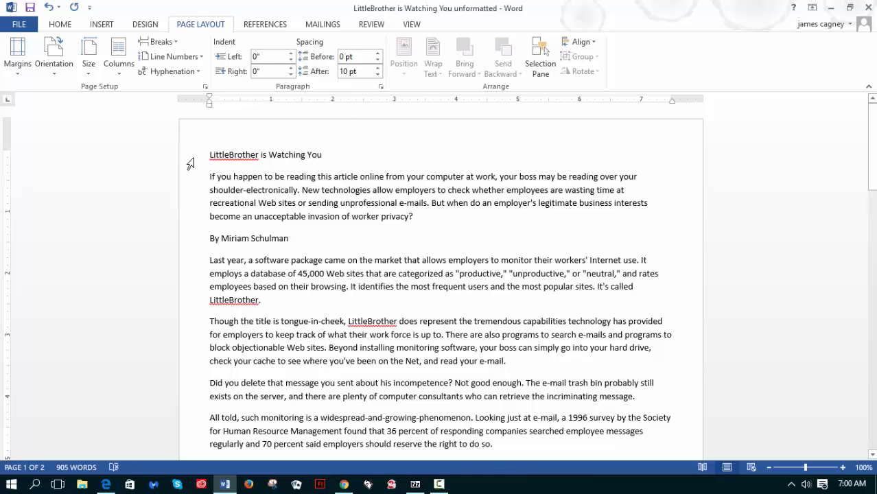
click(190, 165)
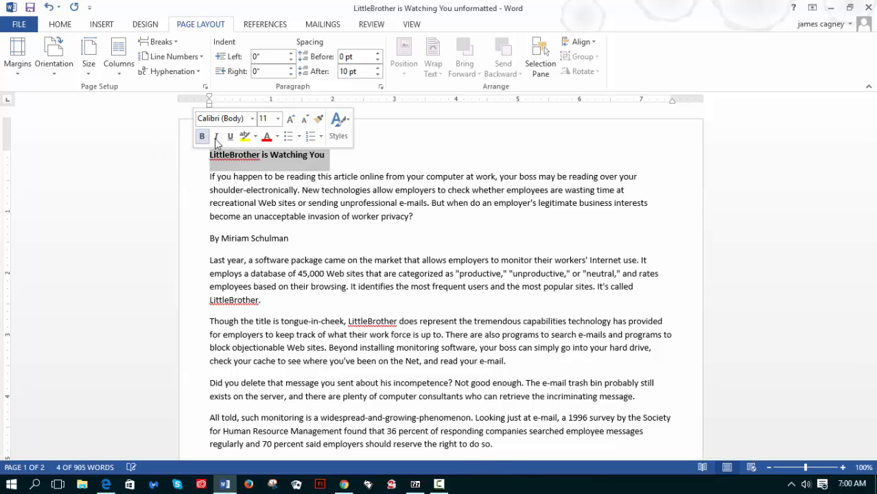
click(252, 118)
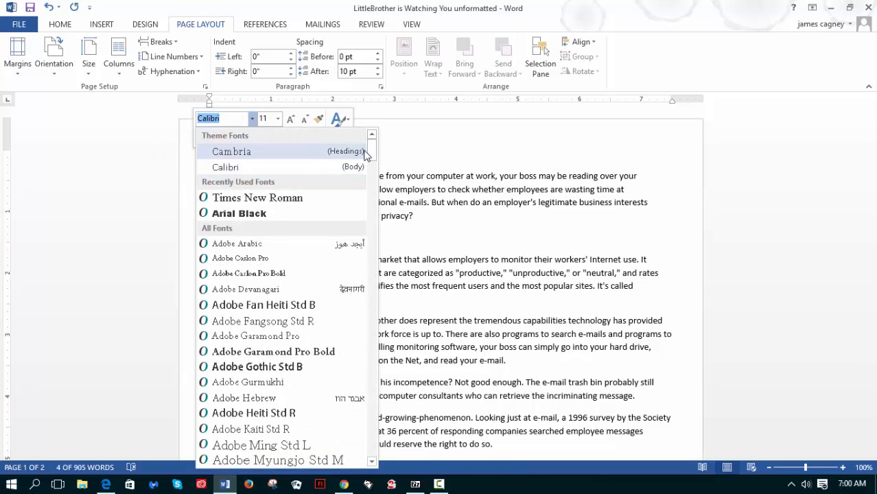
drag(372, 155, 378, 419)
click(299, 369)
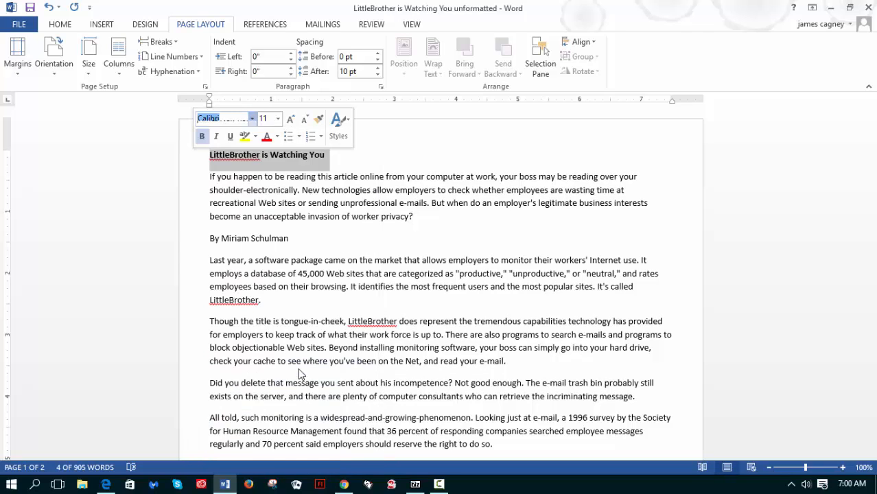
click(278, 120)
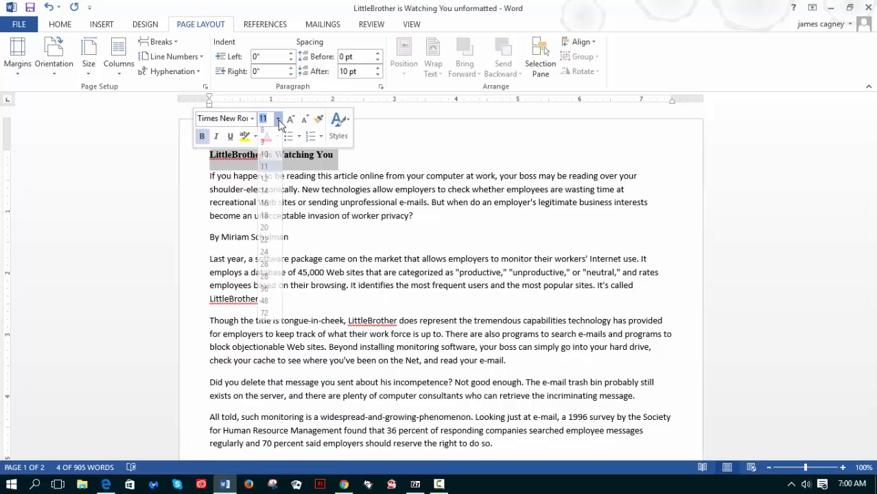
click(264, 255)
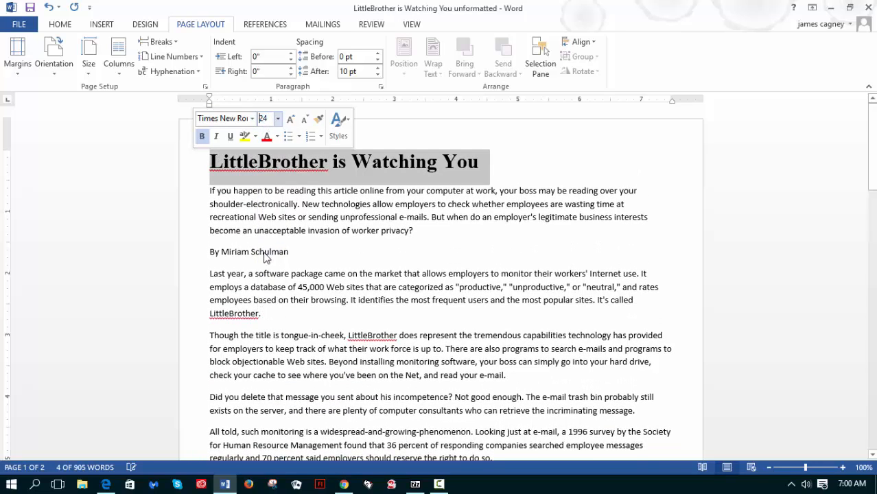
Step: Center the main heading "LittleBrother is Watching You" on the page
click(68, 26)
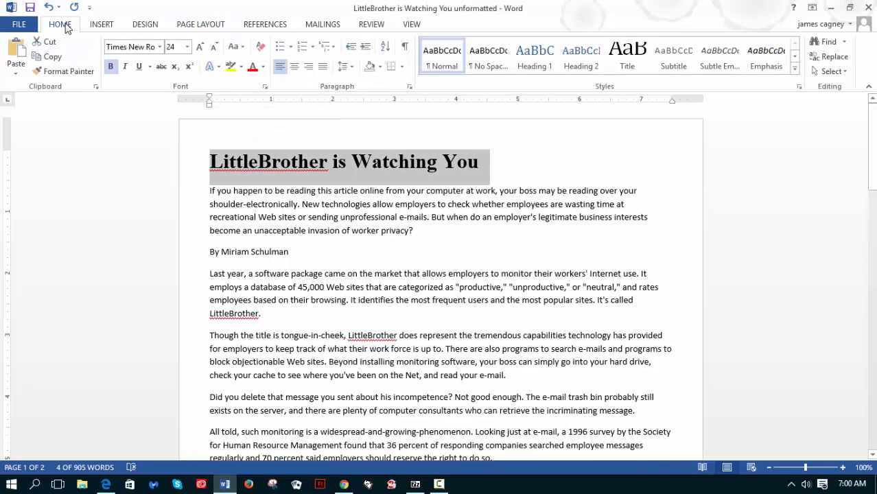
click(295, 68)
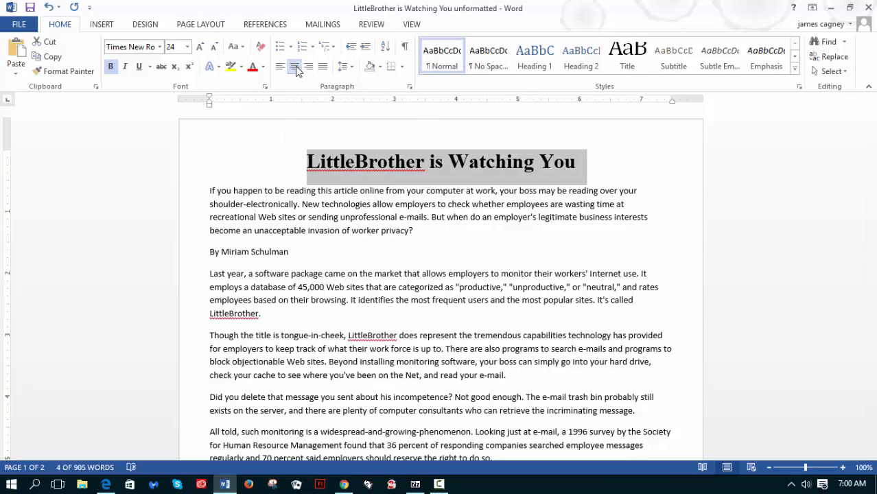
click(323, 192)
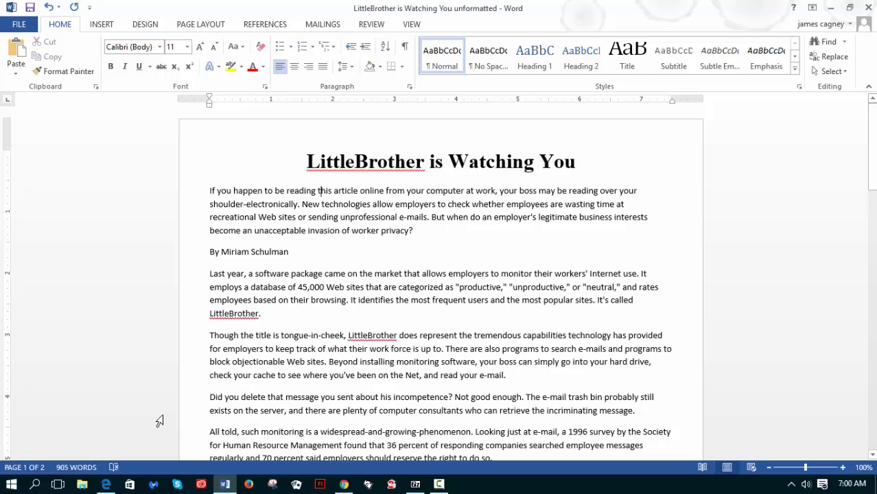
Step: Switch to Edge and highlight instruction 3 about inserting a Big Brother image to read it through
click(107, 485)
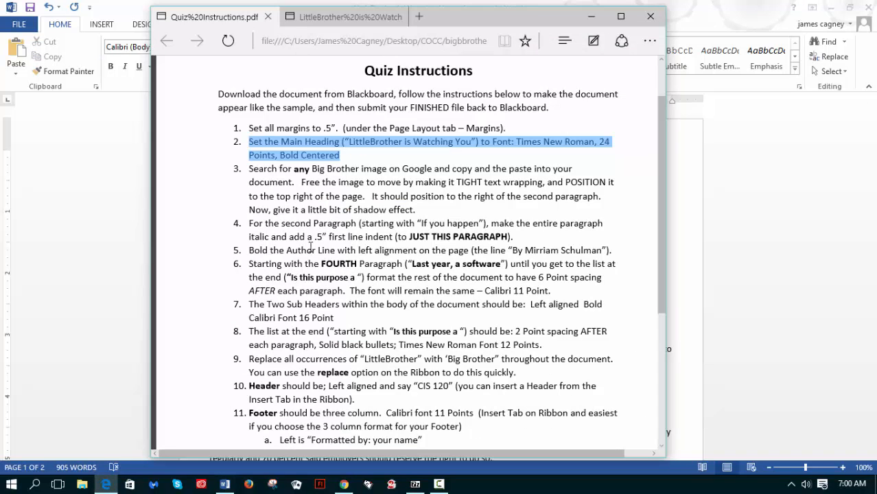
click(355, 166)
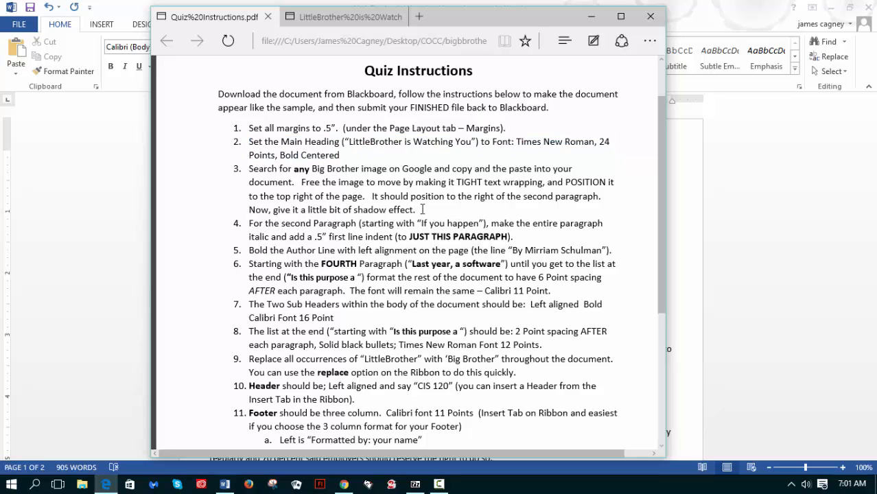
drag(424, 210, 264, 176)
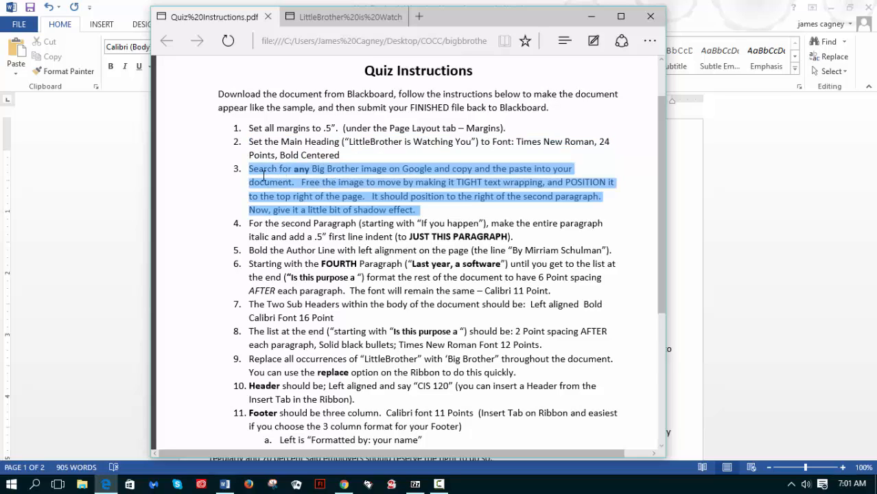
click(420, 212)
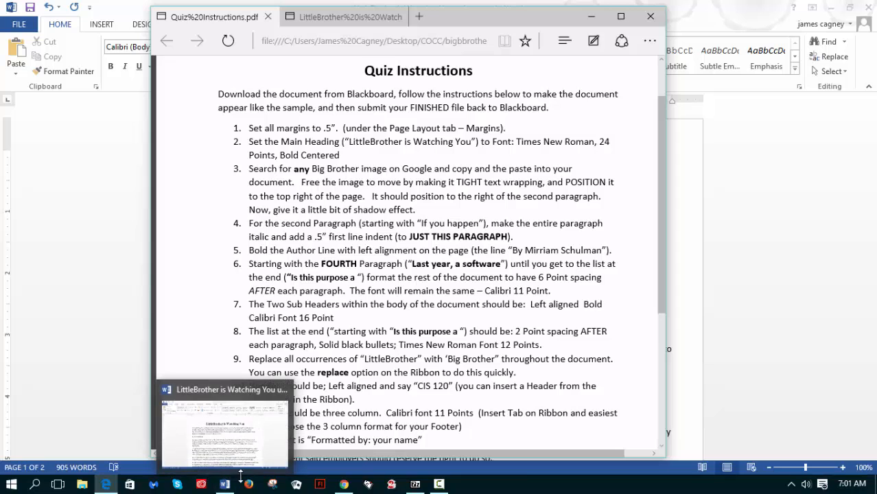
Step: Switch to Chrome and search Google Images for "big brother"
click(344, 484)
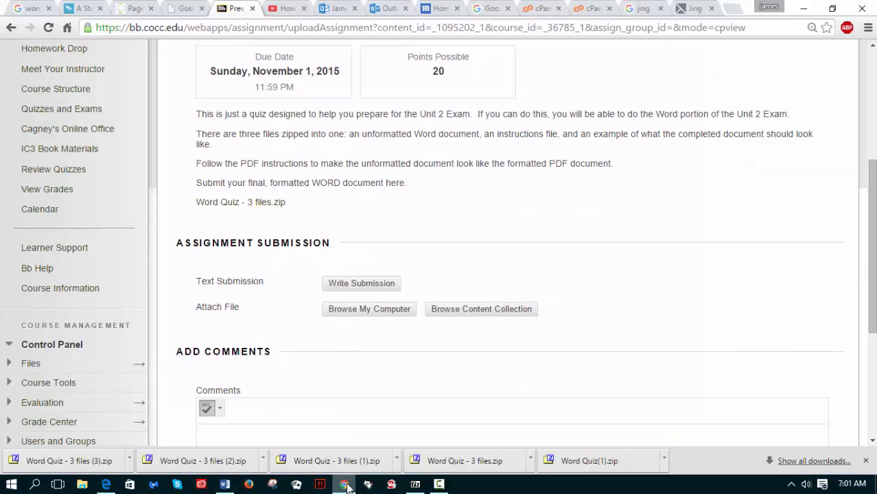
click(492, 9)
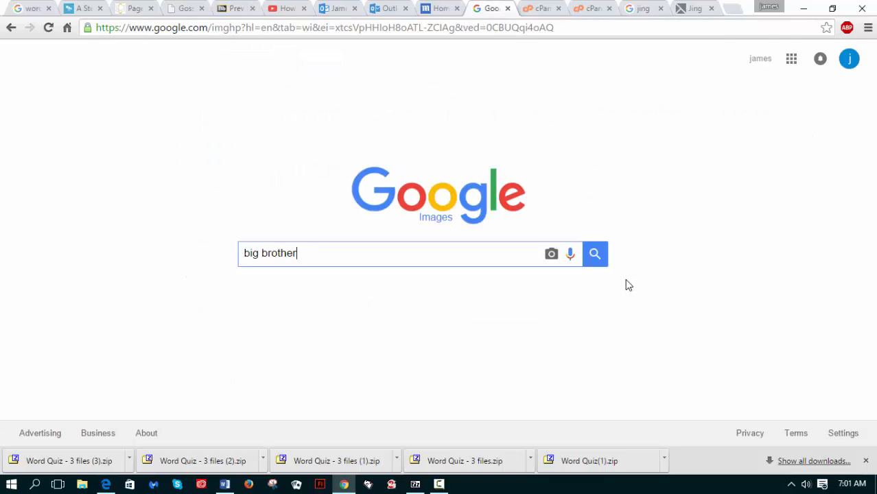
click(594, 255)
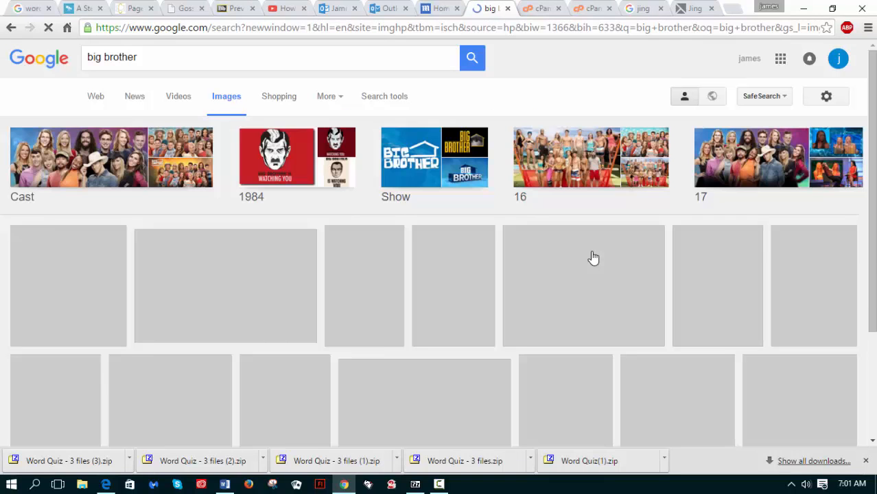
Step: Browse the image results and copy the red "Big Brother 2 | OBEY GIANT" face image
scroll(463, 267, down, 1)
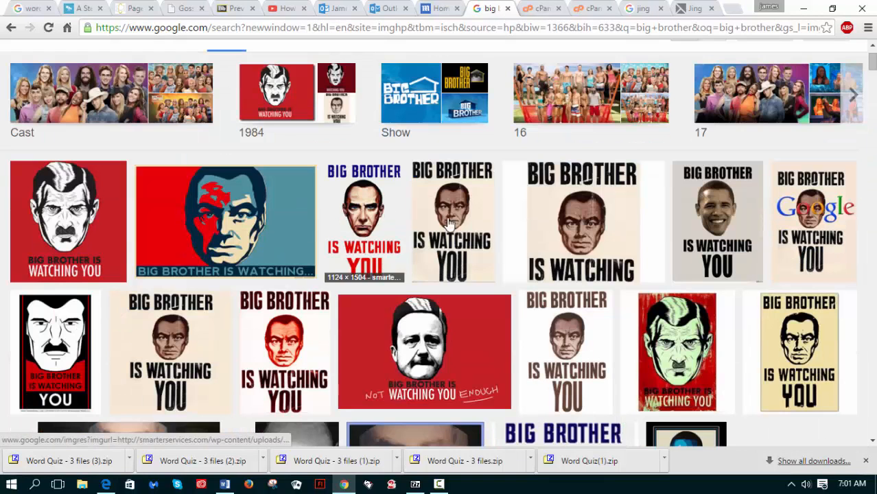
scroll(461, 227, down, 3)
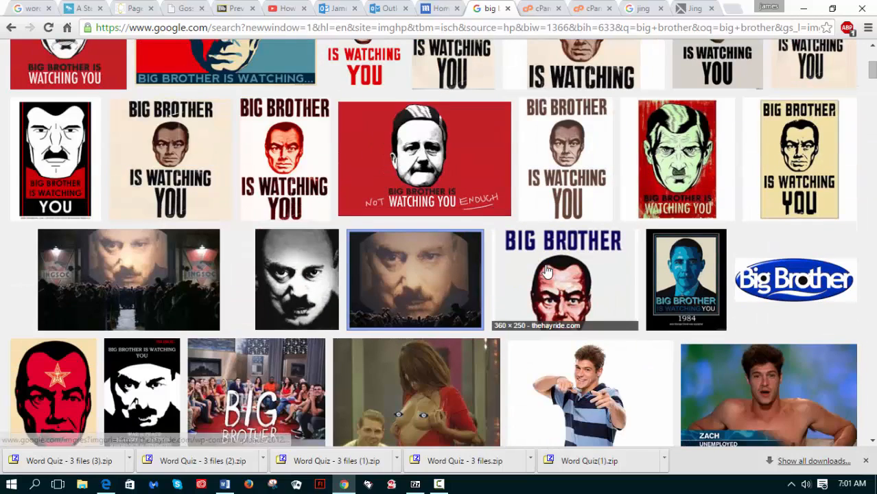
scroll(504, 239, down, 2)
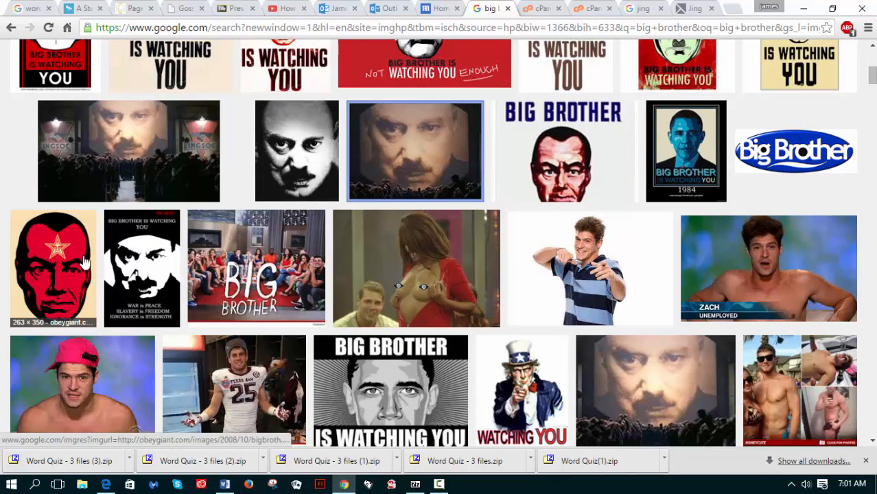
click(44, 259)
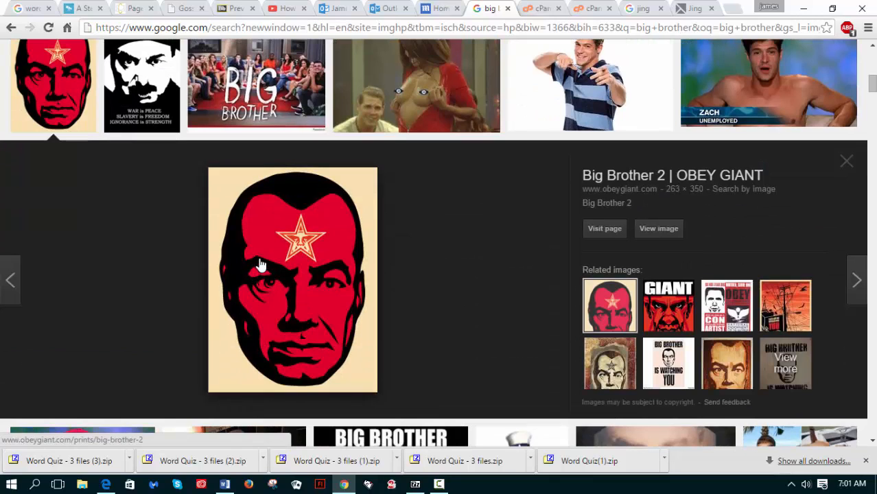
right_click(283, 251)
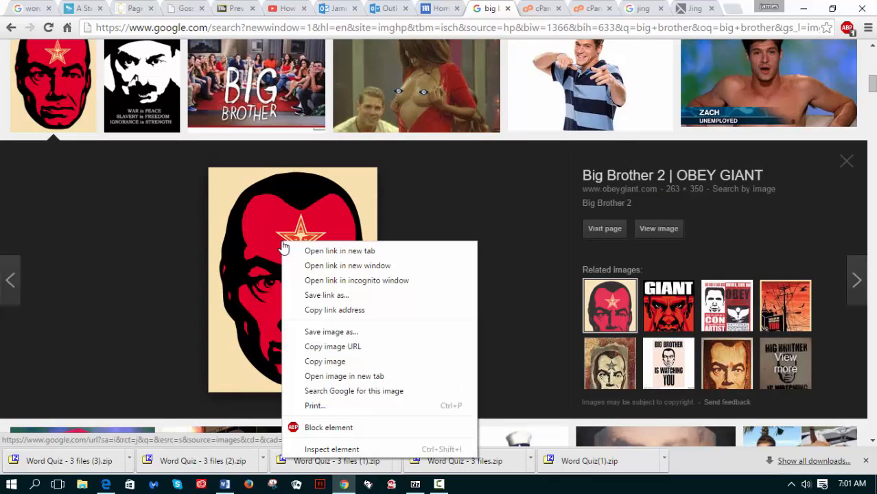
click(306, 362)
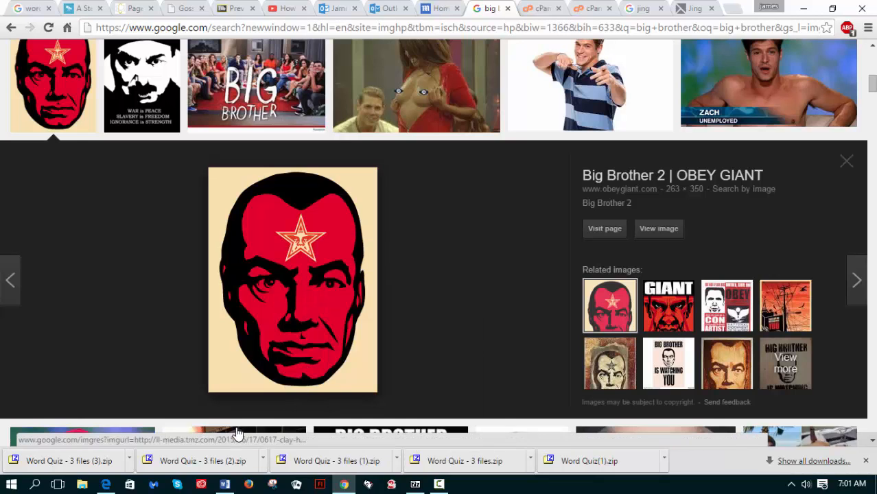
Step: Switch back to Word and paste the copied image at the end of the paragraph starting with "If you happen"
click(221, 487)
click(431, 229)
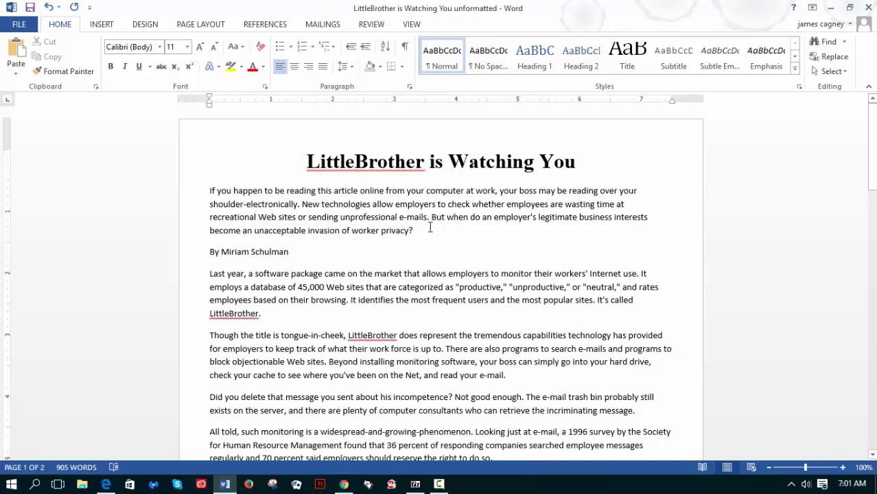
key(ctrl+v)
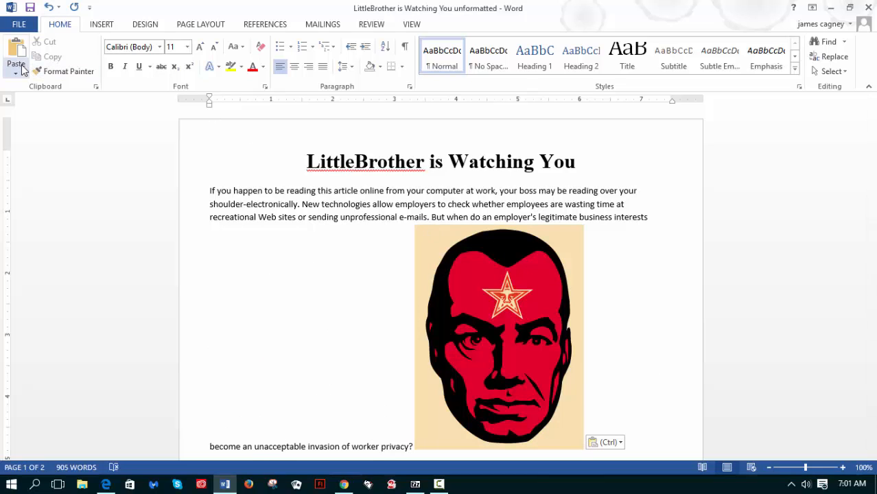
Step: Set the pasted picture's text wrapping to Tight so that it can move freely
click(420, 262)
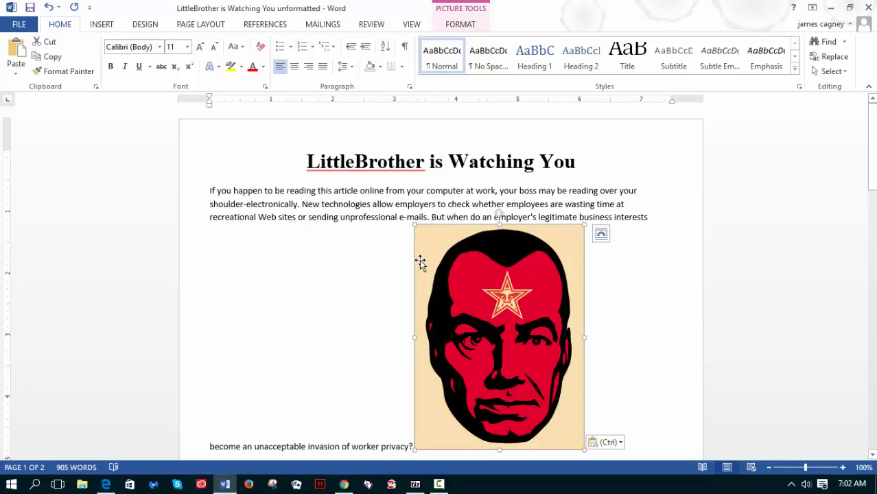
double_click(420, 261)
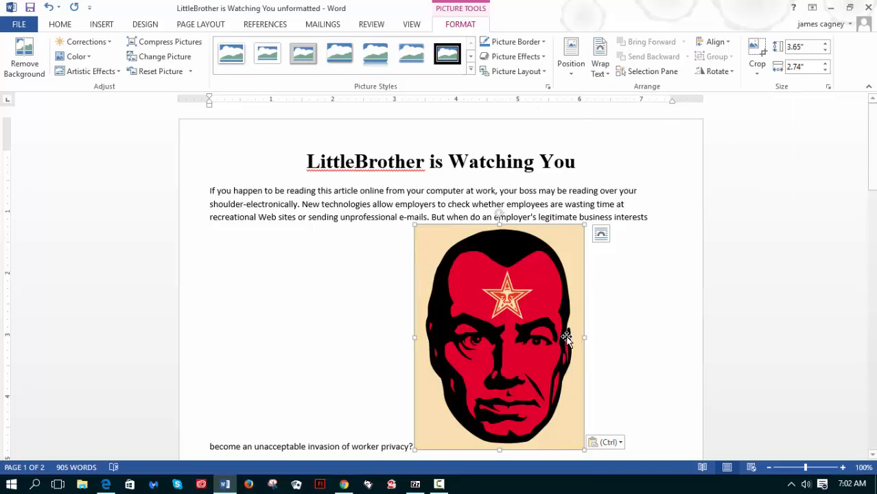
click(601, 237)
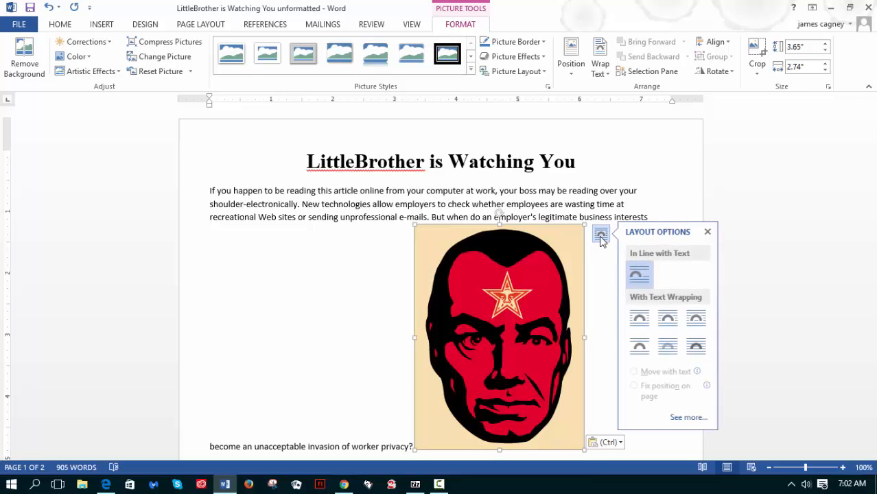
click(665, 320)
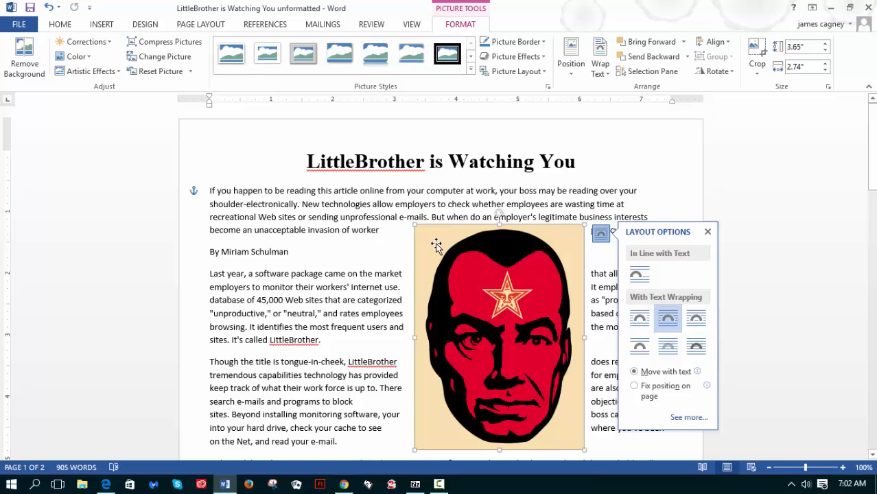
Step: Shrink the picture to about 2.01" by 1.51" and move it to the page's top right, beside the second paragraph
drag(413, 222, 491, 322)
drag(520, 371, 581, 196)
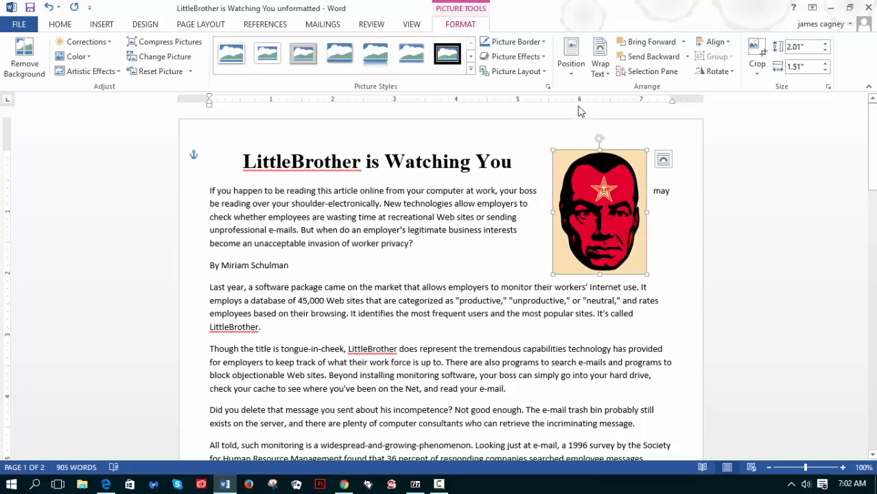
Step: Apply a 3-D preset picture effect with a shadow, enlarge the picture to about 2.26" by 1.7", and adjust its position beside the text
click(545, 59)
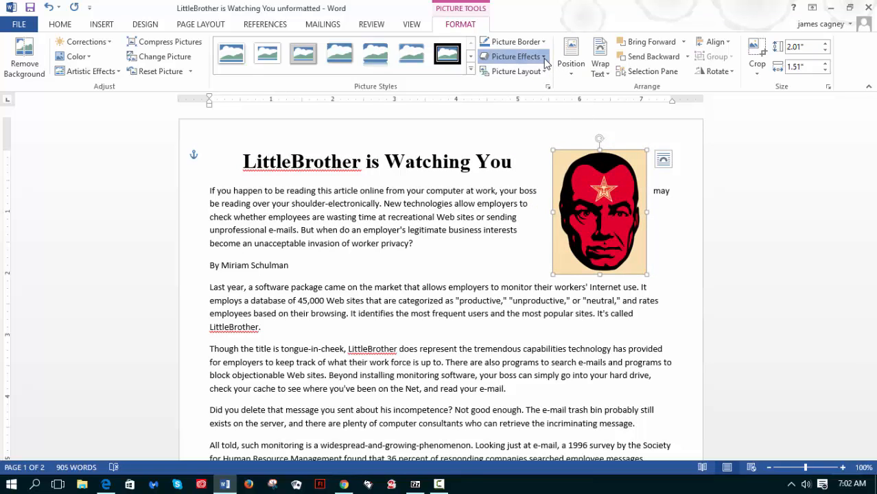
mouse_move(531, 81)
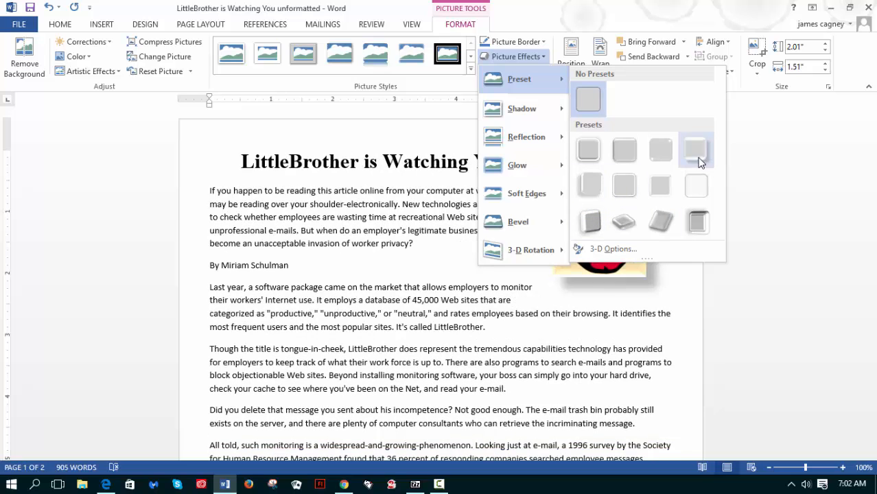
click(623, 221)
drag(589, 252, 559, 283)
drag(604, 267, 607, 268)
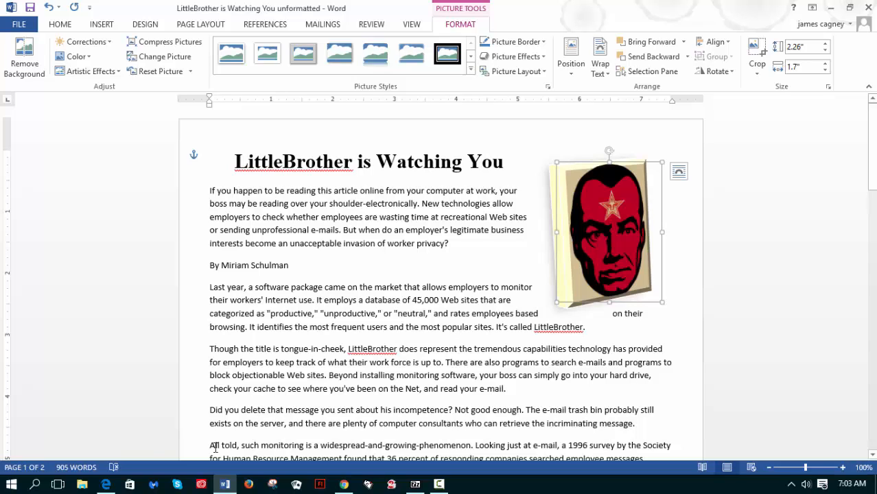
Step: Review the quiz instructions in Edge, and back in Word show and hide the formatting marks to identify where each paragraph ends
click(137, 437)
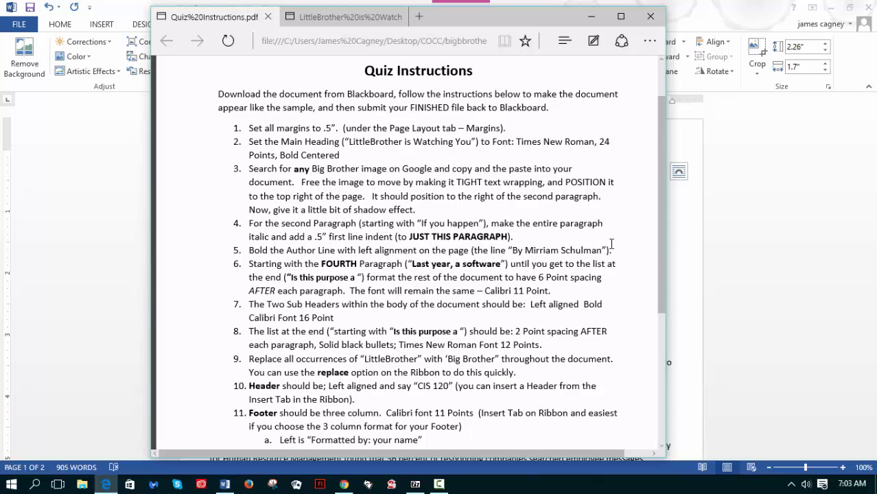
click(669, 248)
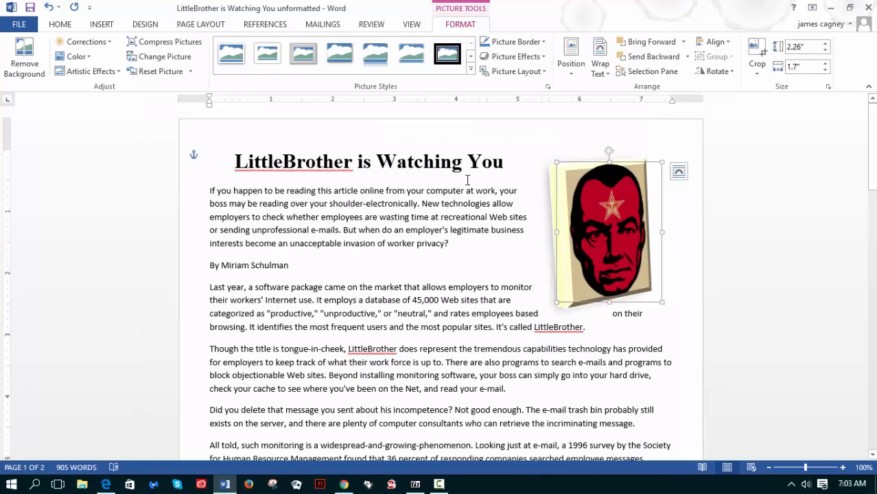
click(492, 162)
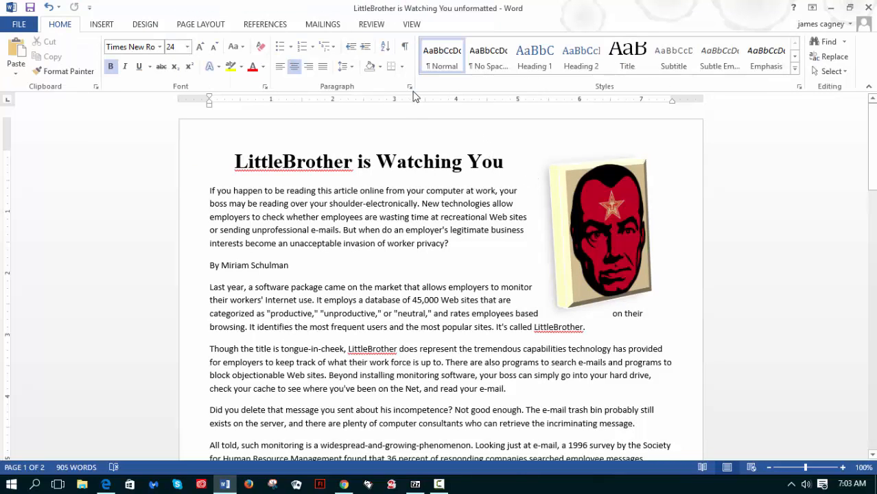
click(405, 47)
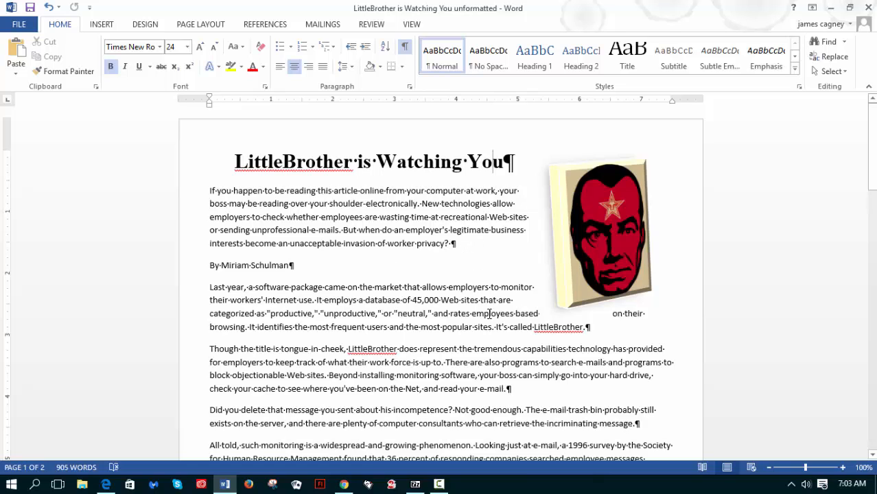
click(405, 49)
click(405, 48)
click(405, 48)
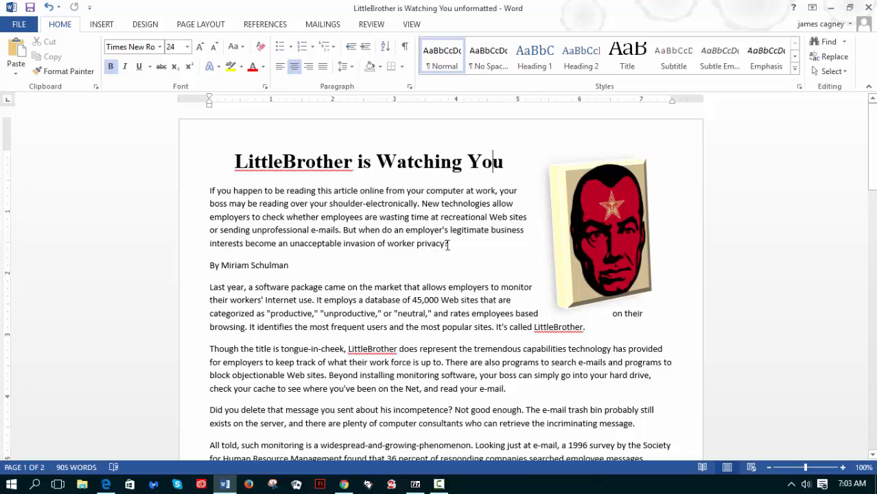
Step: Italicize the entire second paragraph, starting with "If you happen"
double_click(185, 199)
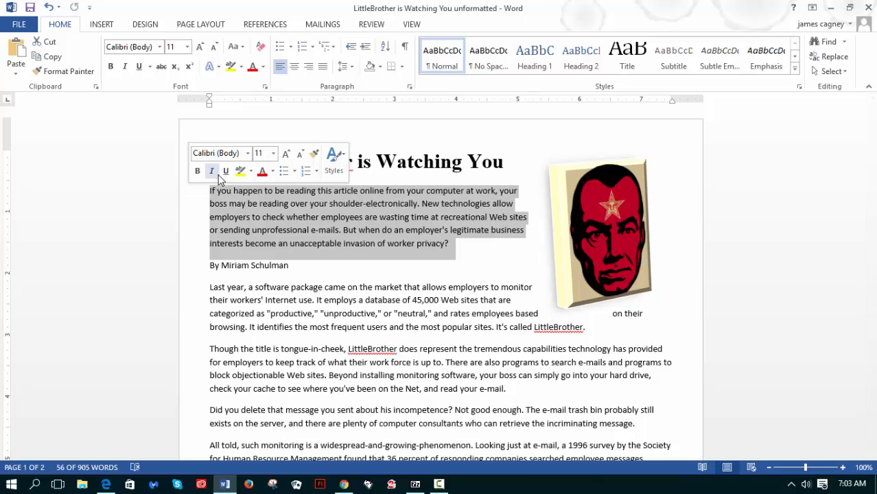
click(124, 68)
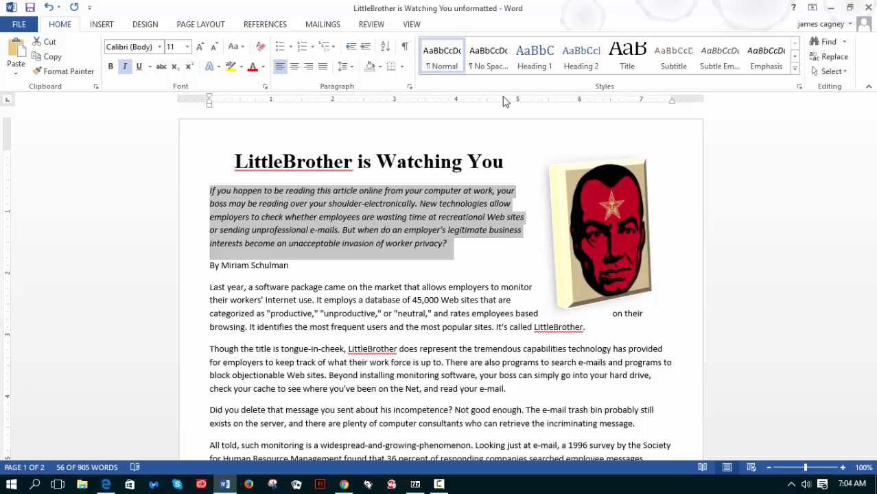
Step: Add a 0.5" first-line indent to the second paragraph, starting with "If you happen"
click(409, 88)
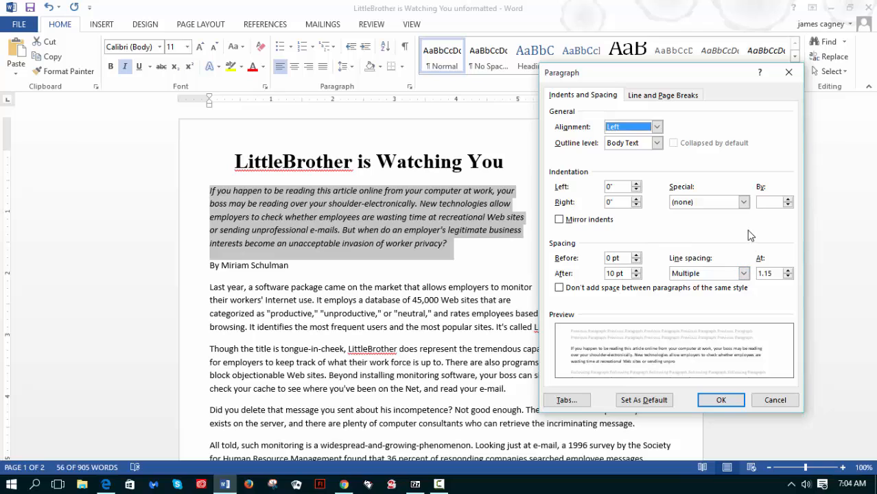
click(743, 204)
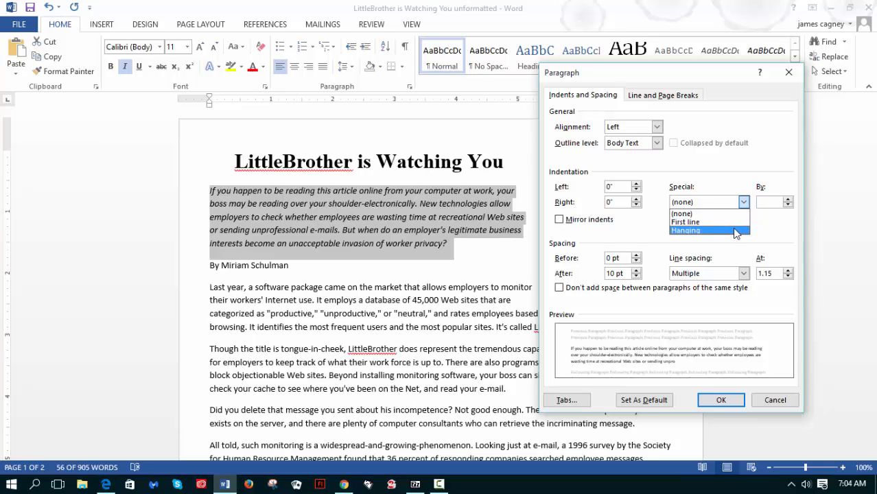
click(732, 224)
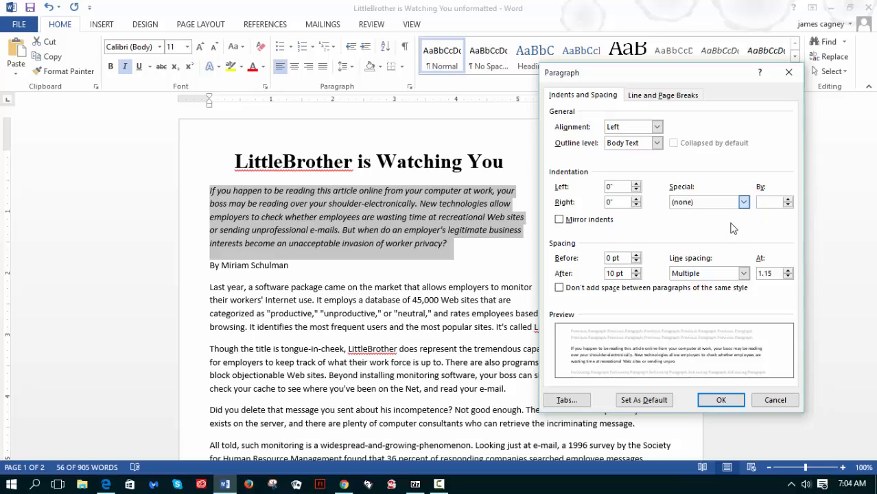
click(720, 401)
click(518, 264)
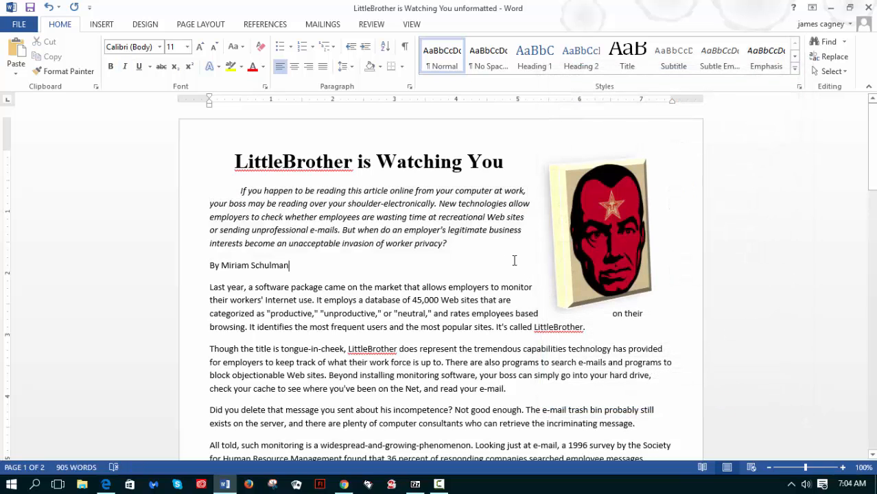
Step: Shift the picture slightly and shrink it so it sits beside the second paragraph without cutting into the "Last year" paragraph
mouse_move(558, 234)
mouse_down()
mouse_move(548, 220)
mouse_move(583, 225)
mouse_move(572, 224)
mouse_up()
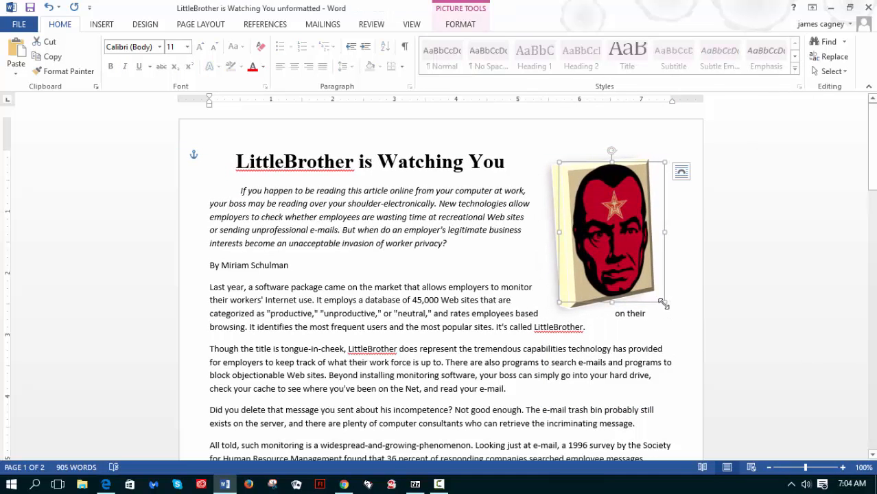
drag(664, 302, 638, 235)
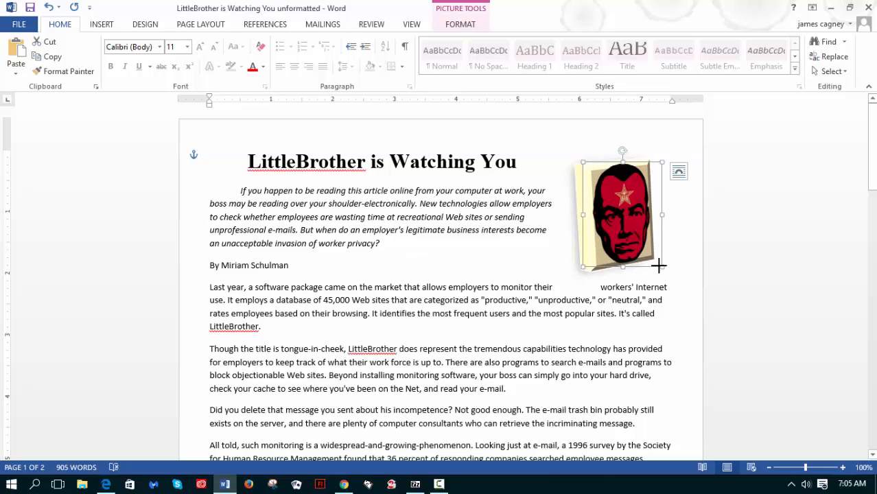
drag(659, 265, 653, 259)
drag(653, 261, 609, 243)
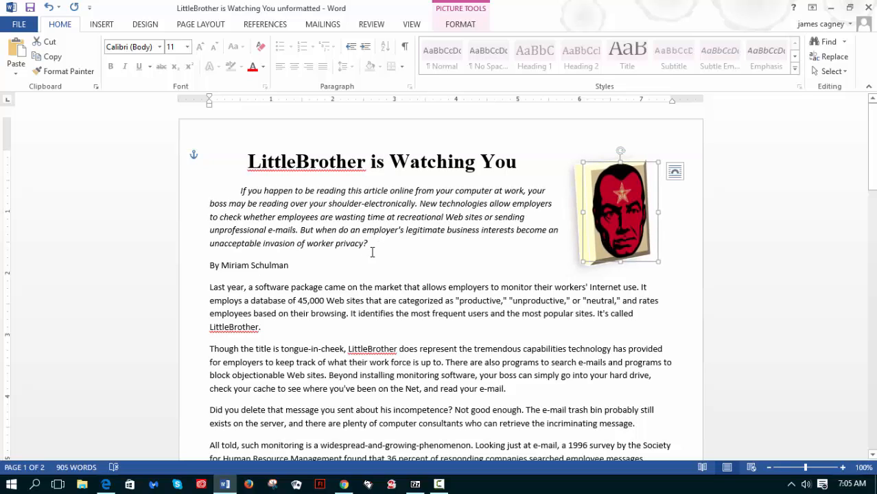
Step: Check the author-line instruction in the quiz PDF in Edge and, back in Word, bold the author line
click(106, 484)
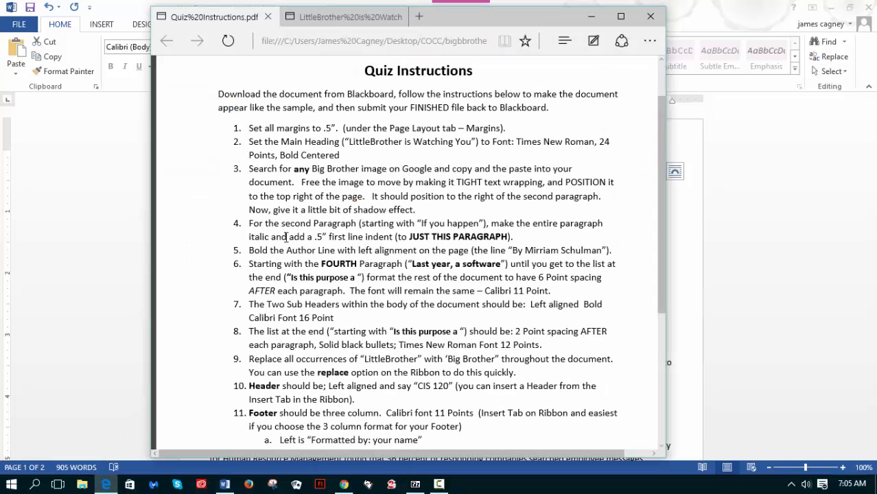
scroll(286, 236, down, 2)
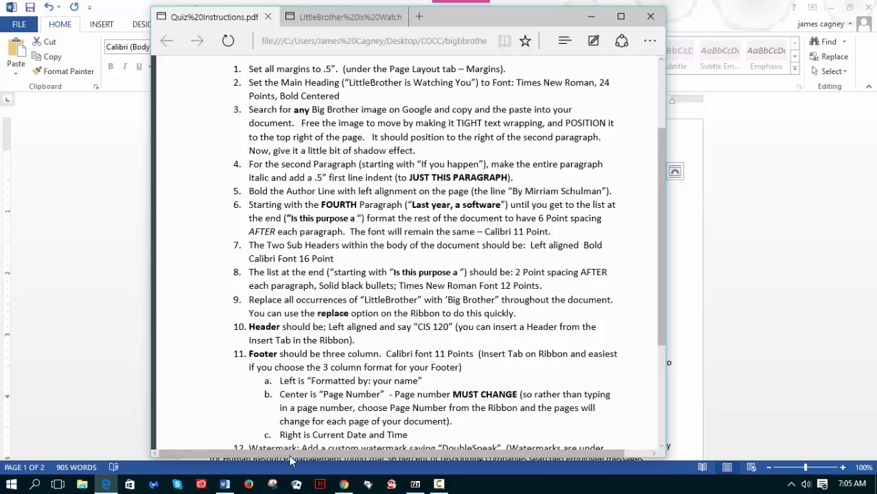
click(224, 484)
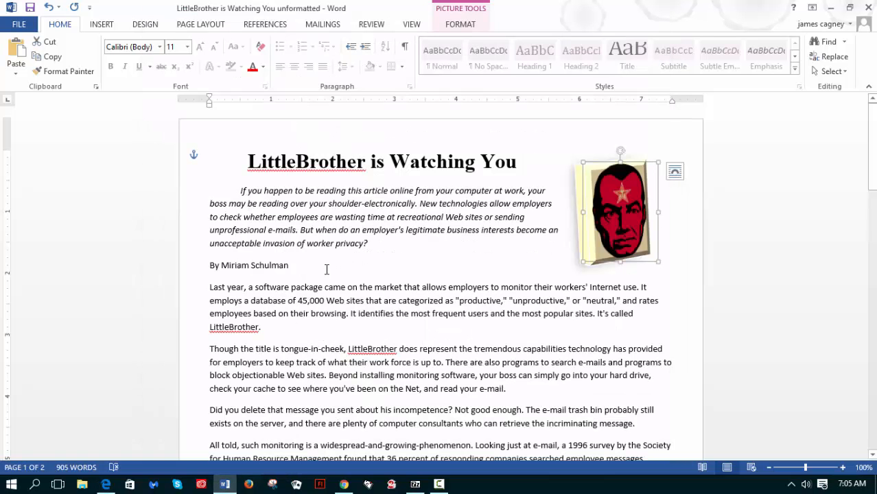
drag(310, 267, 211, 267)
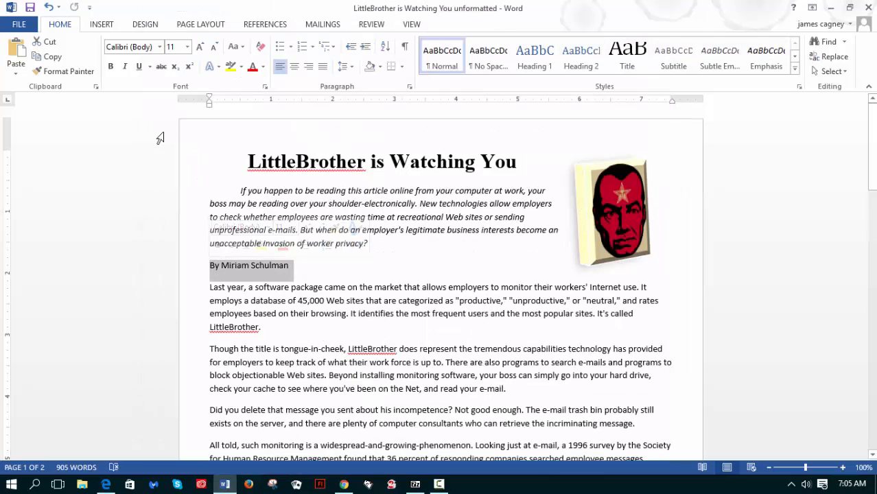
click(110, 66)
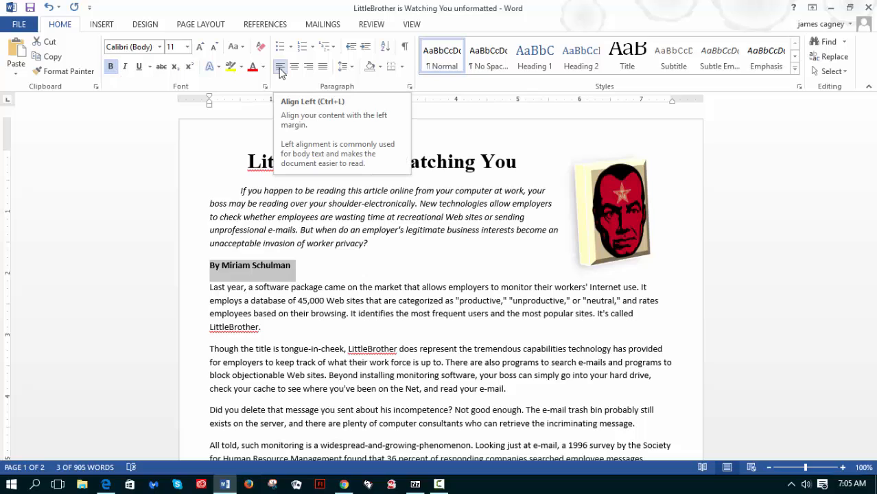
click(312, 270)
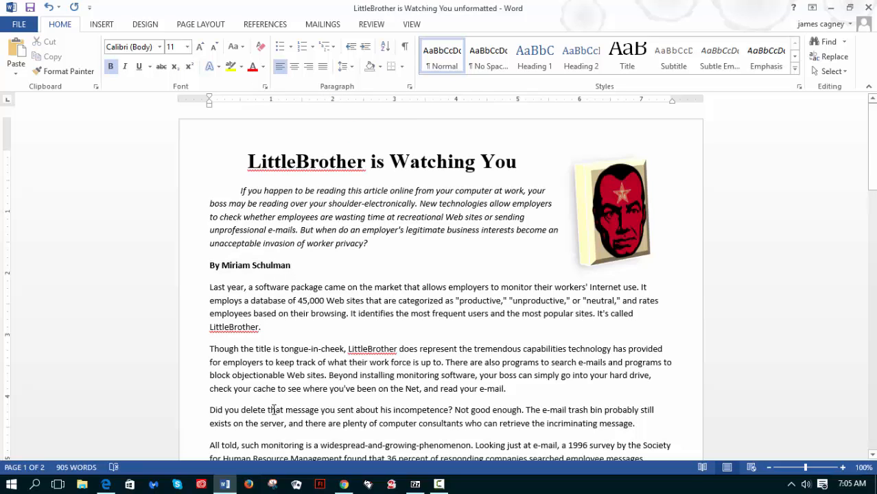
Step: Review quiz instruction 6 in Edge on paragraph spacing from "Last year, a software" to the end list, and return to Word
click(105, 484)
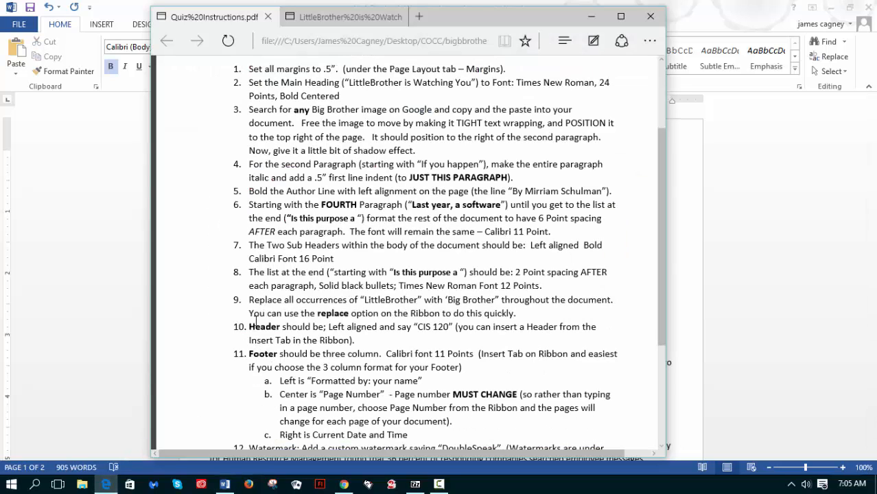
scroll(289, 201, down, 1)
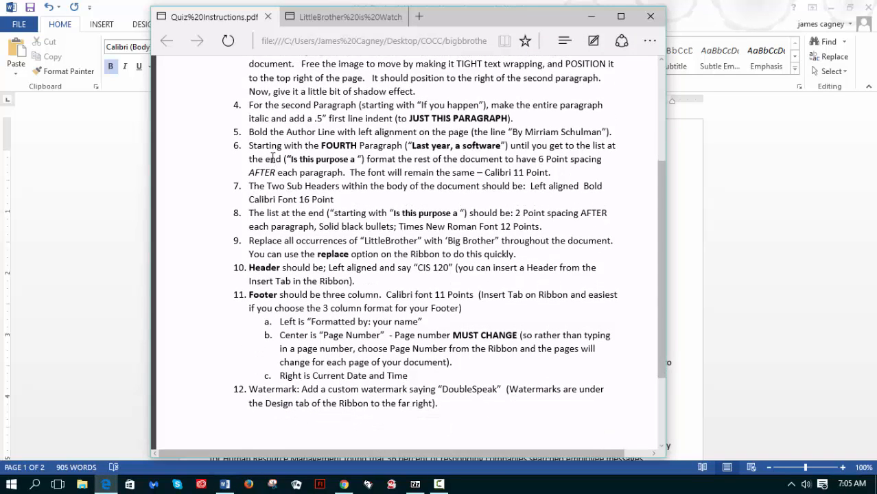
drag(252, 146, 541, 175)
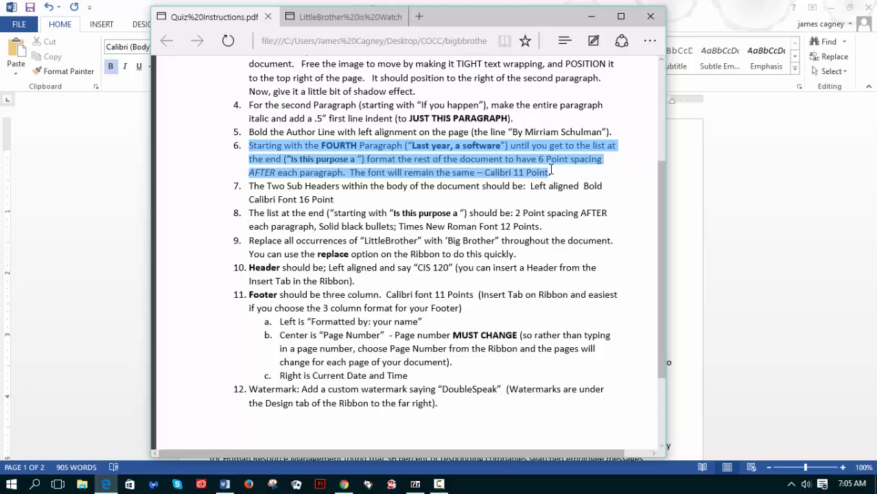
click(553, 168)
drag(539, 160, 345, 173)
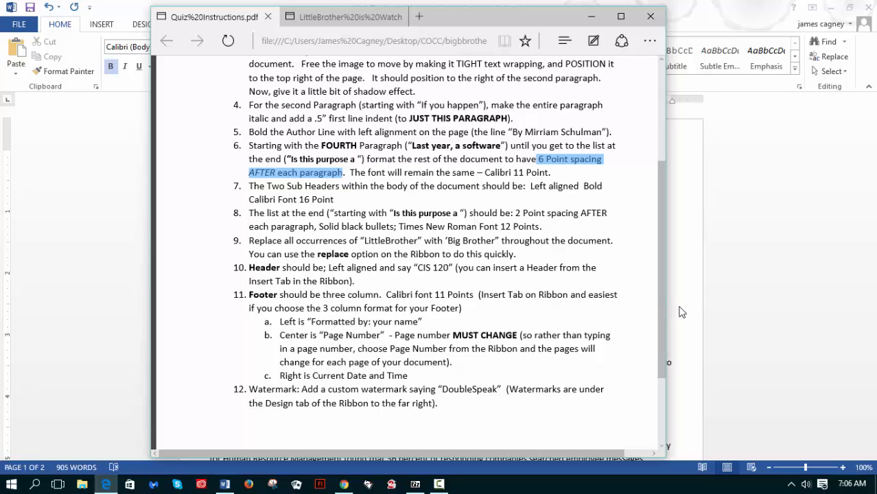
key(alt+Tab)
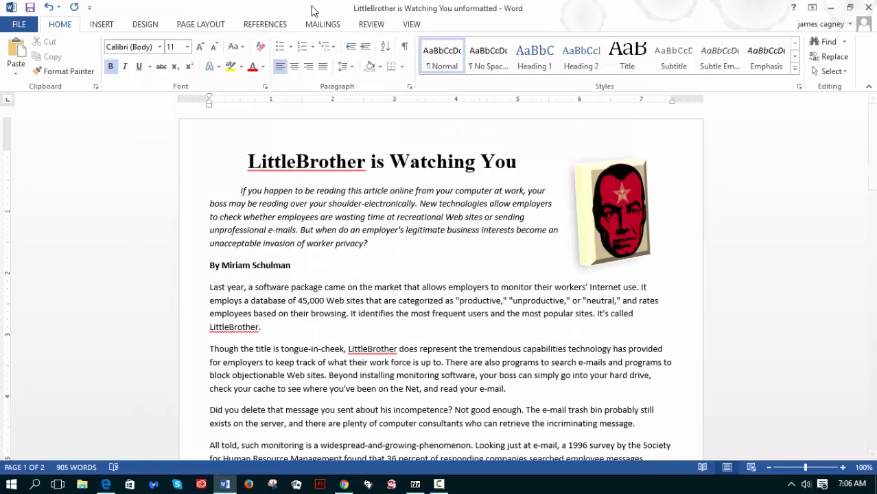
Step: Show the formatting marks and set 6 pt spacing after from the "Last year" paragraph through "For what purpose is the undocumented personal knowledge sought?"
click(403, 46)
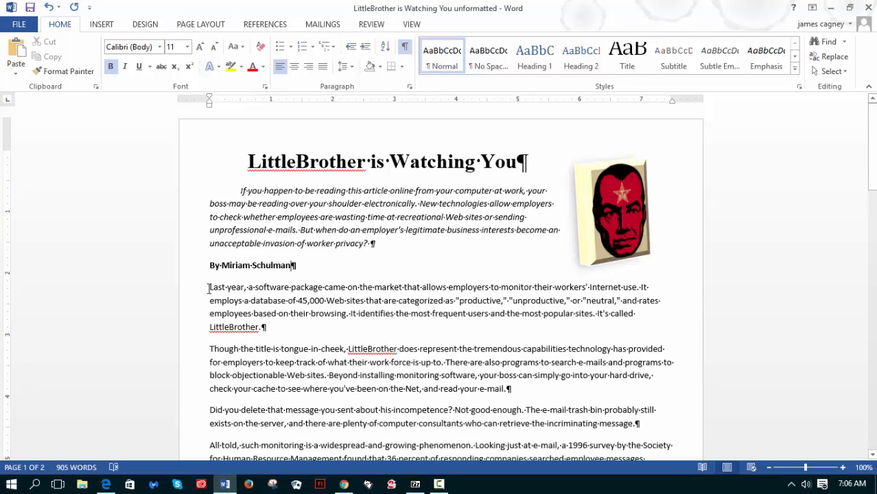
drag(210, 287, 343, 463)
drag(337, 351, 471, 298)
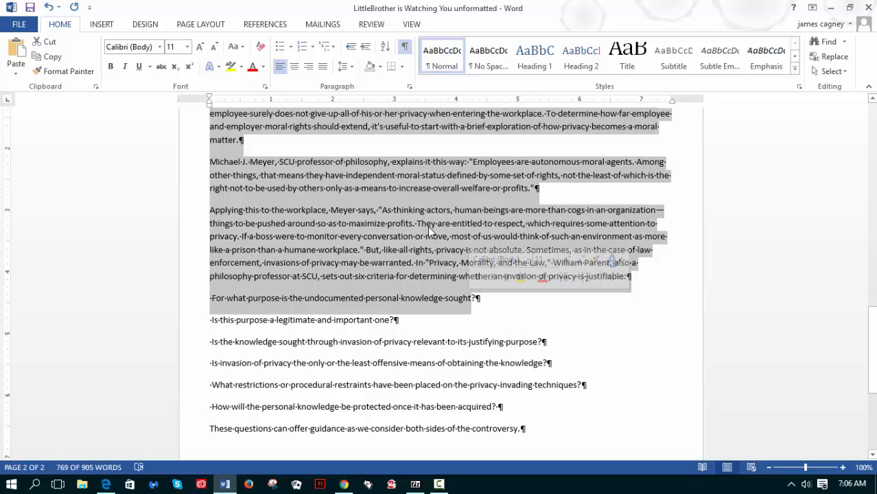
click(410, 88)
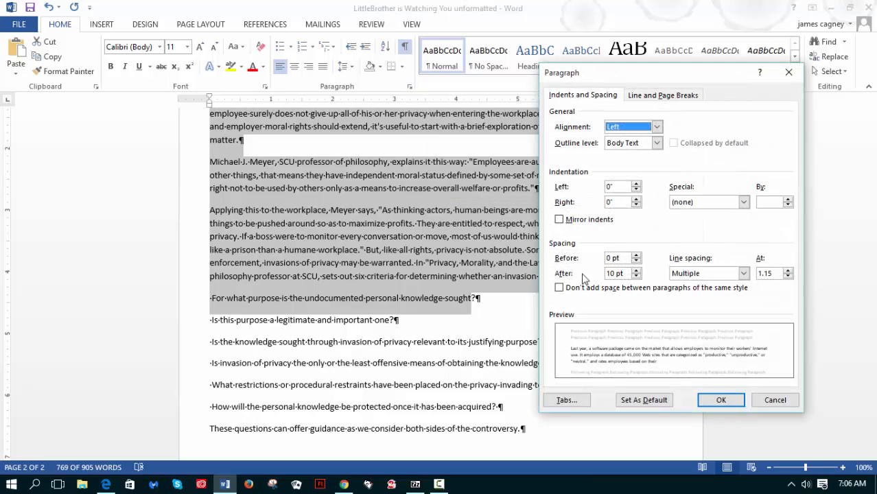
click(636, 276)
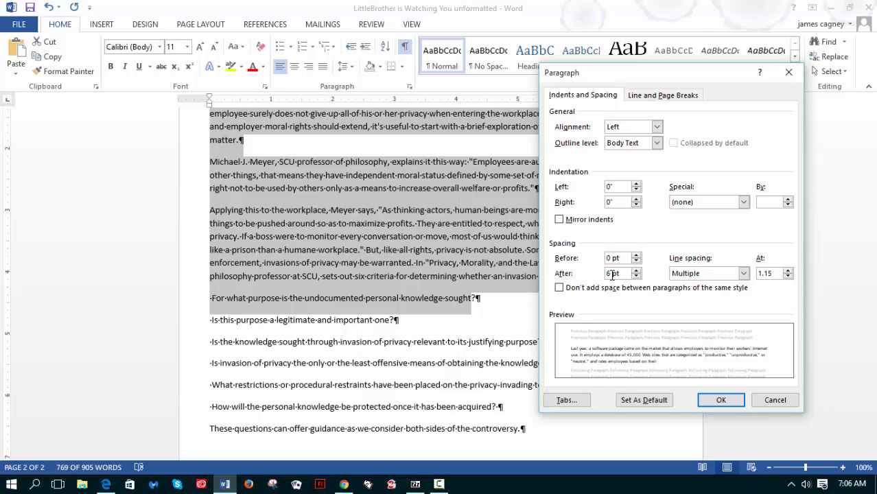
drag(612, 274, 599, 275)
click(717, 401)
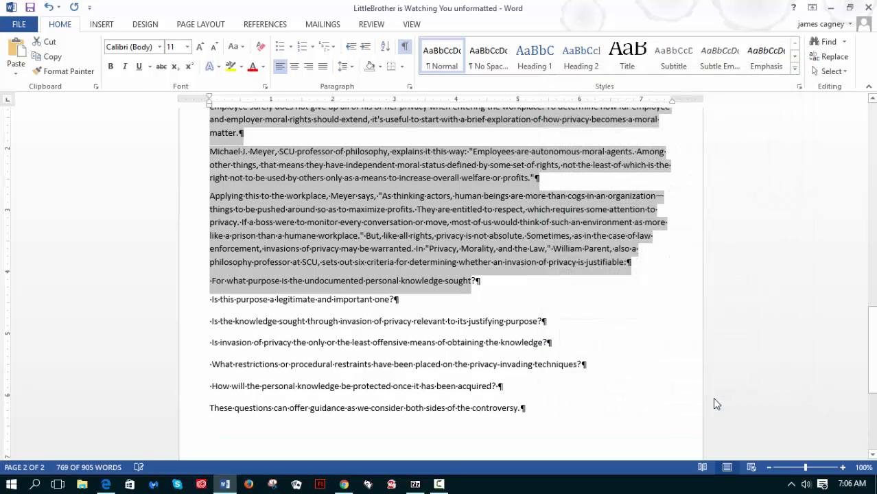
click(542, 280)
Step: Check the new paragraph spacing back up to the main heading and hide the formatting marks
scroll(497, 249, up, 5)
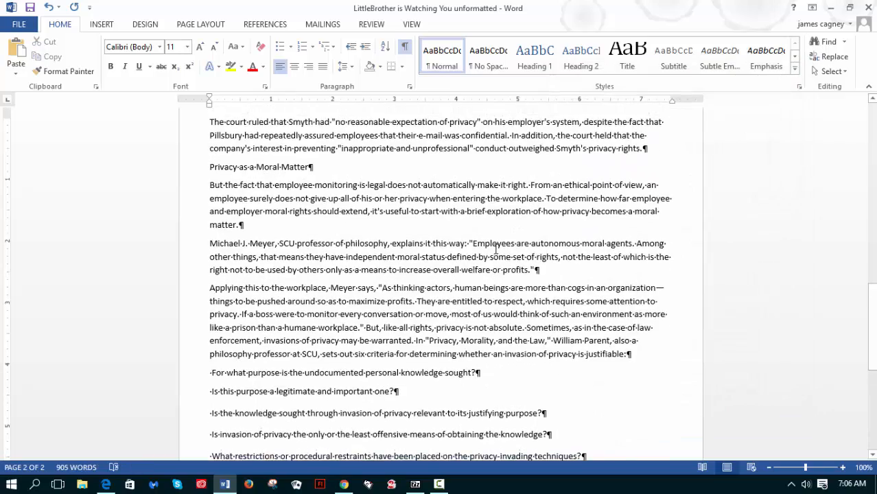
scroll(496, 250, up, 11)
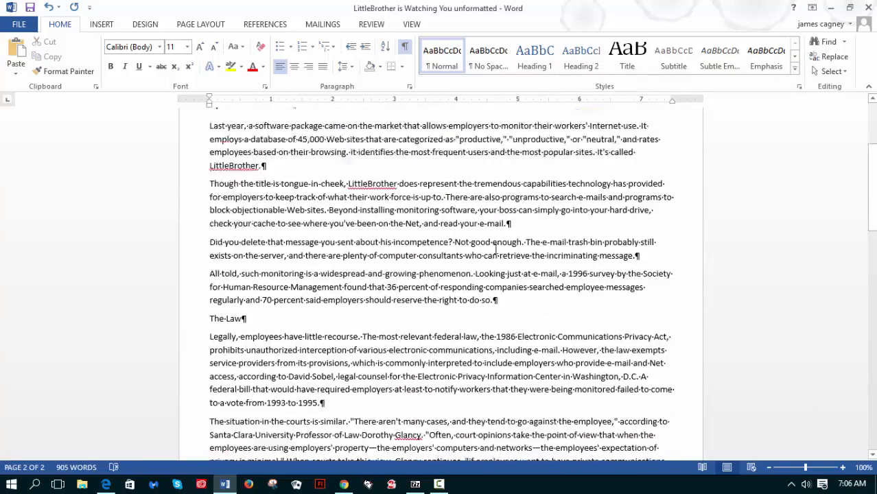
scroll(496, 249, up, 2)
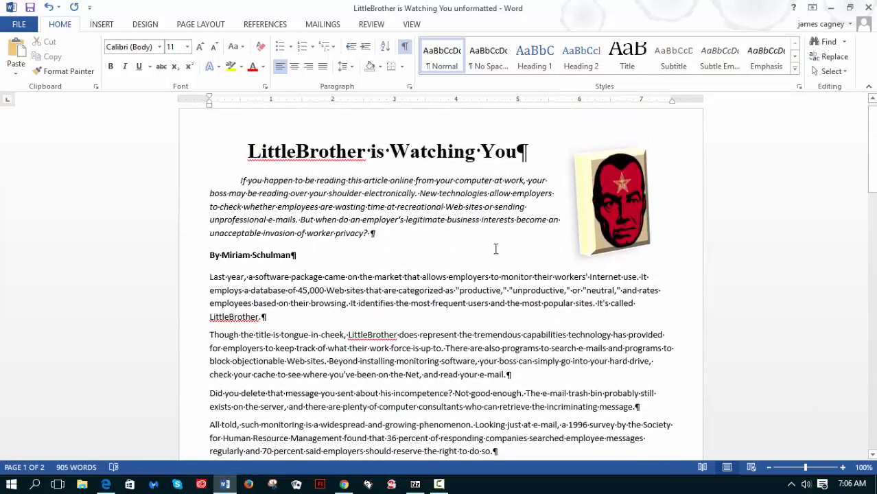
click(404, 46)
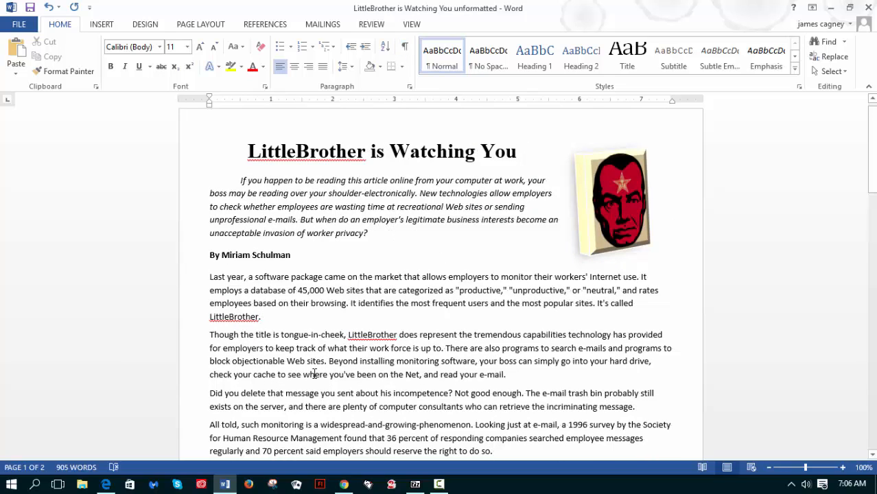
Step: Read quiz instruction 7 in Edge on formatting the two sub headers, and return to the Word document
click(106, 484)
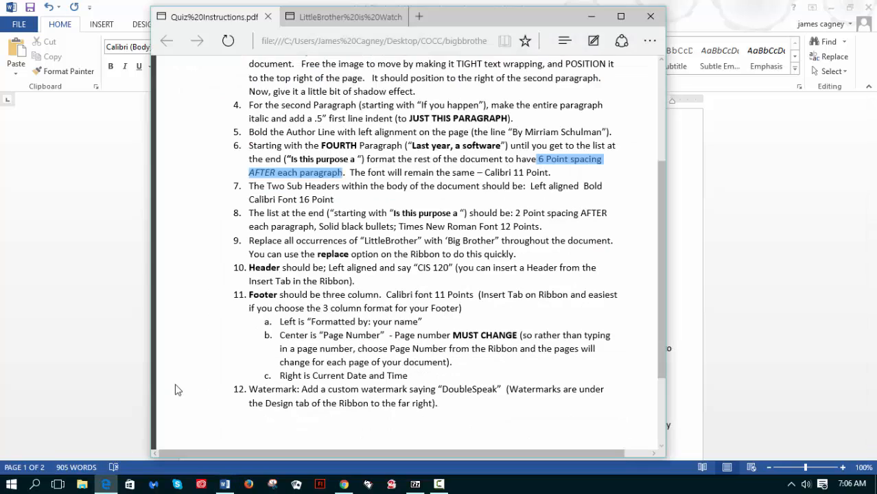
click(345, 199)
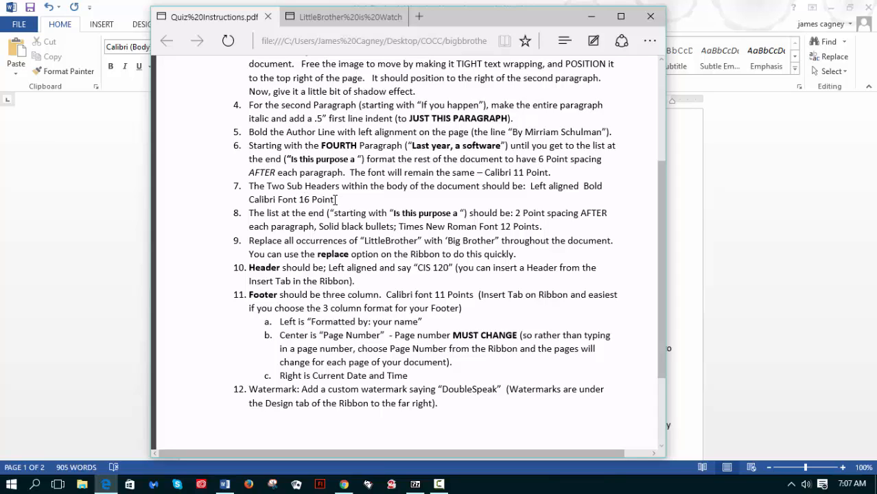
click(676, 268)
Step: Make the sub header "The Law" bold at 16 points and reselect the whole line
scroll(419, 300, down, 3)
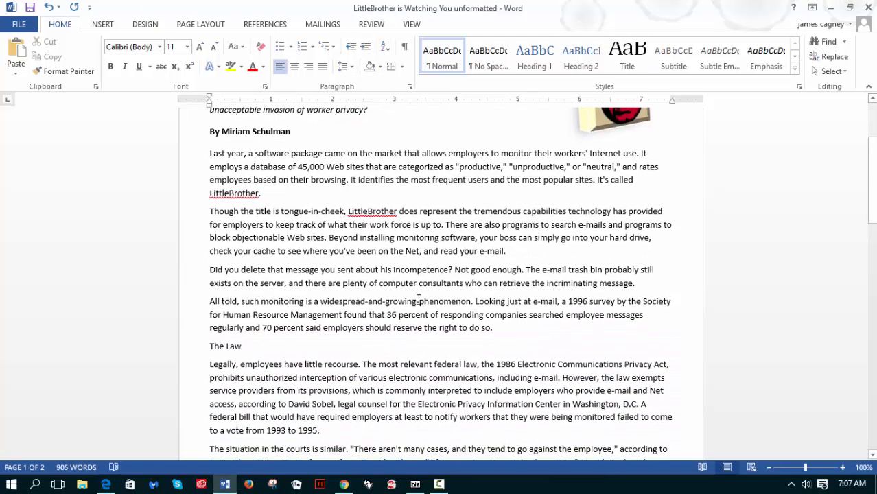
scroll(419, 300, down, 1)
drag(244, 318, 209, 318)
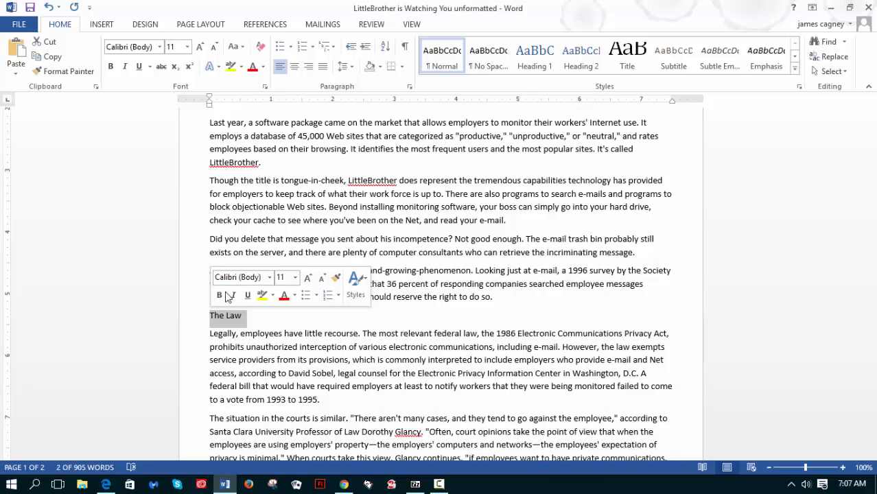
click(219, 295)
click(295, 277)
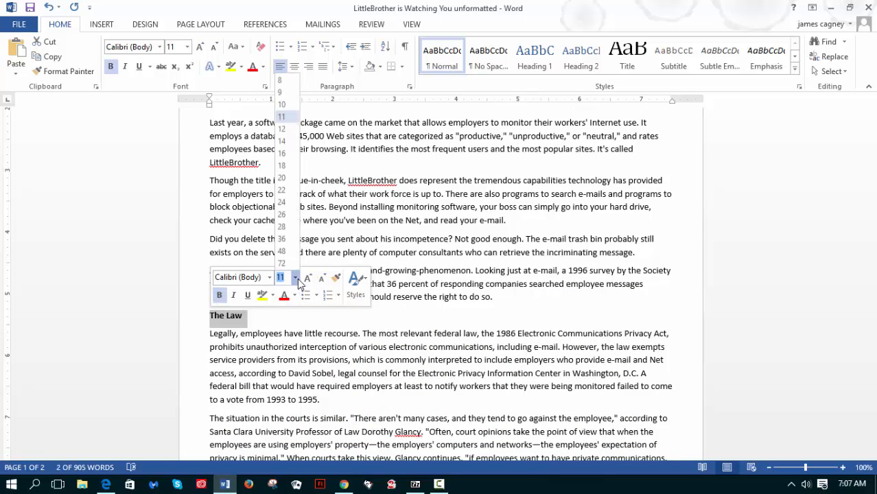
click(281, 153)
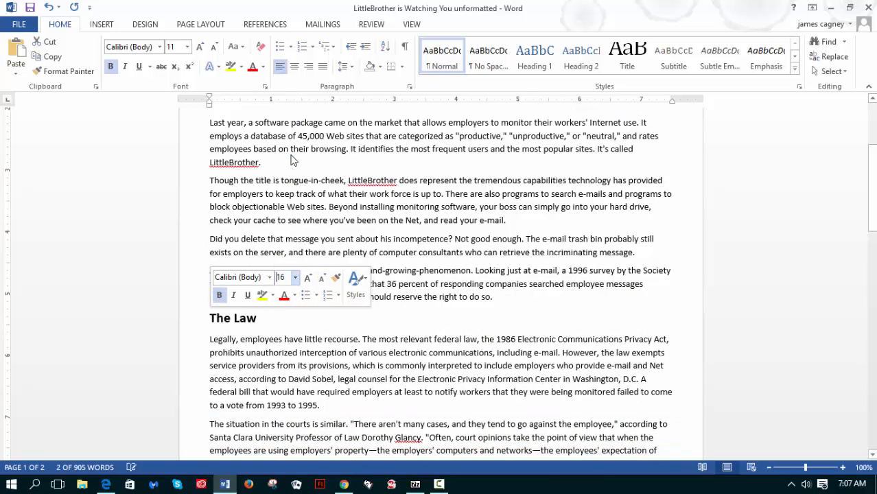
click(261, 318)
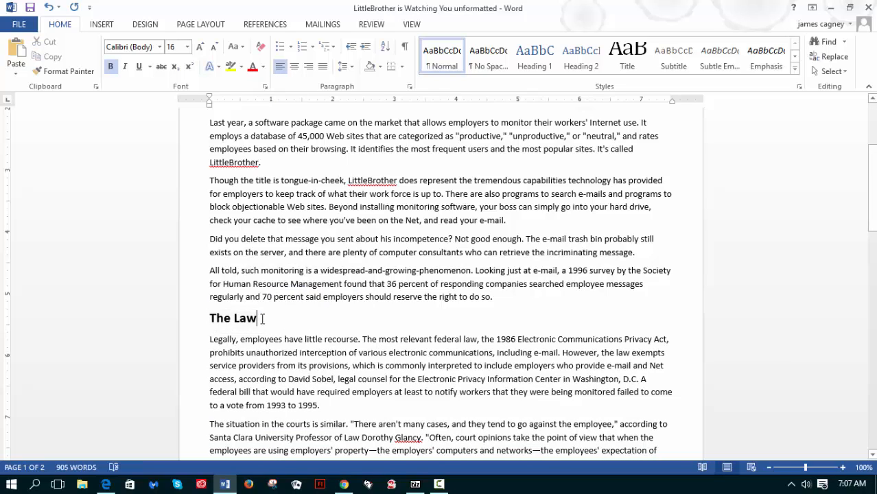
click(195, 325)
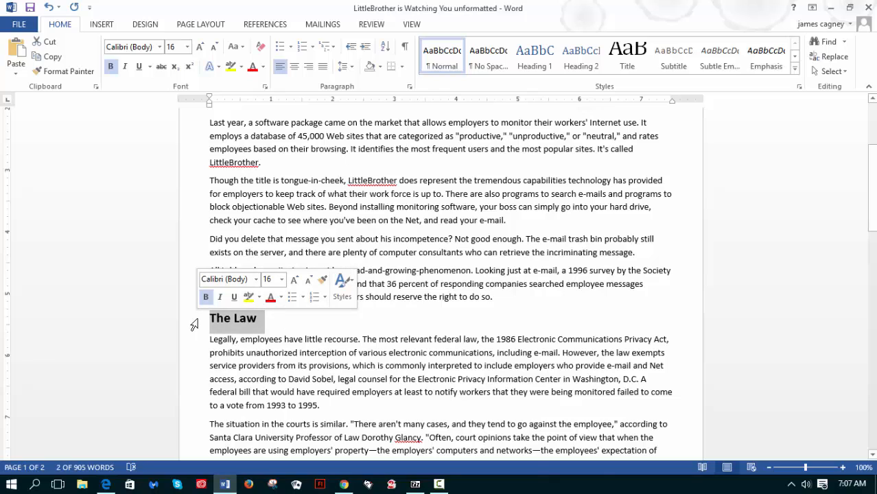
Step: Copy the formatting of the sub header "The Law" onto "Privacy as a Moral Matter" with Format Painter
click(76, 77)
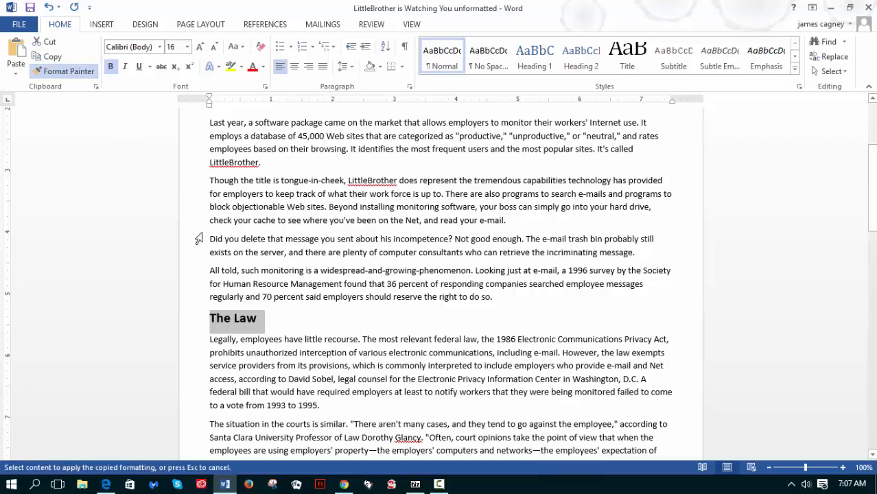
scroll(224, 263, down, 6)
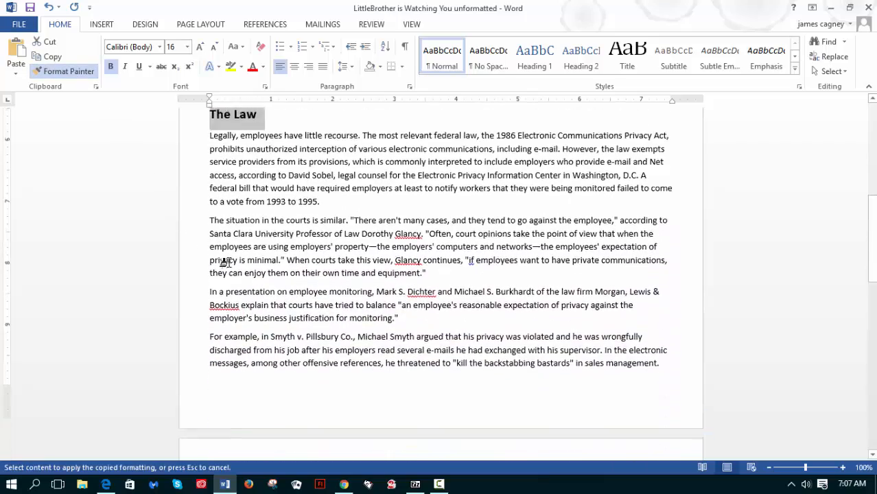
scroll(227, 261, down, 5)
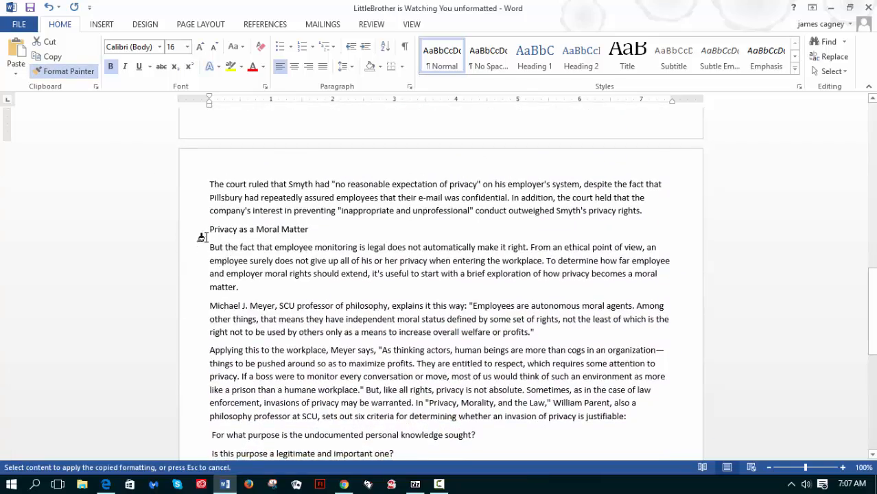
drag(206, 229, 308, 231)
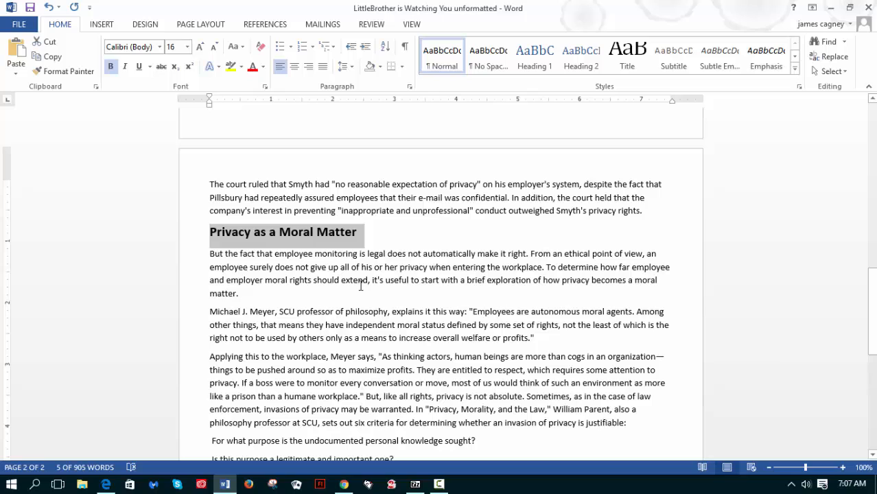
click(382, 241)
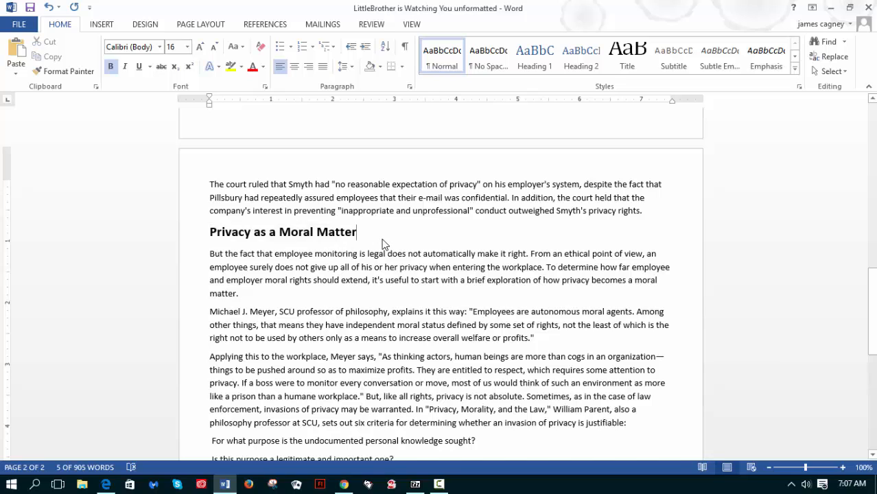
scroll(383, 240, up, 4)
scroll(383, 240, up, 5)
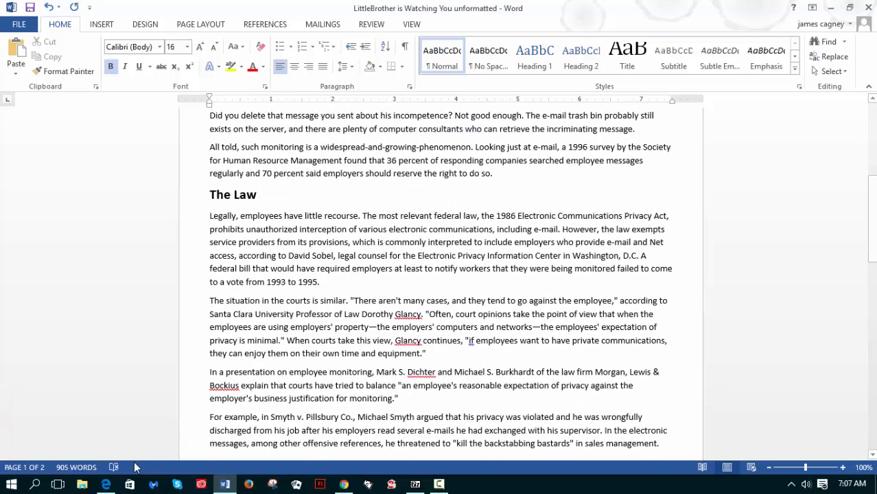
Step: Read quiz instruction 8 in Edge on formatting the list at the end, and return to the Word document
click(104, 484)
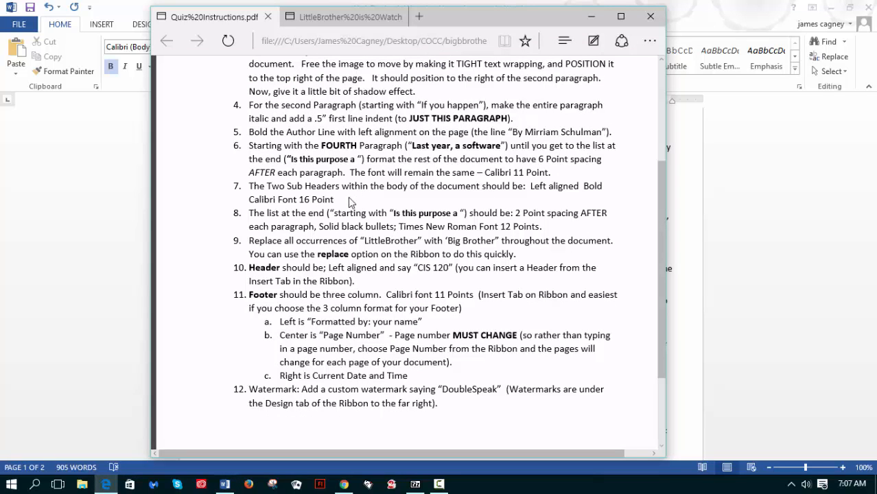
scroll(348, 197, down, 2)
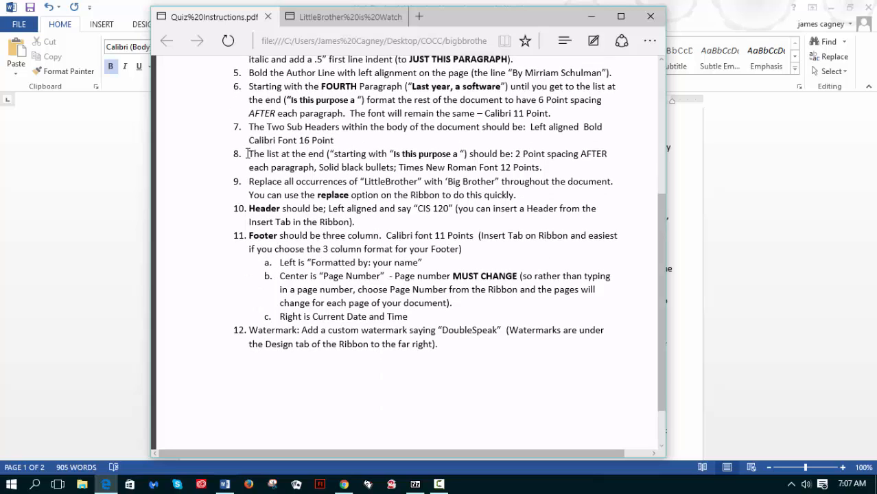
drag(247, 153, 538, 172)
click(542, 170)
click(672, 256)
Step: Set the six questions from "For what purpose" through "How will the personal knowledge" to Times New Roman at 12 points
scroll(550, 288, down, 14)
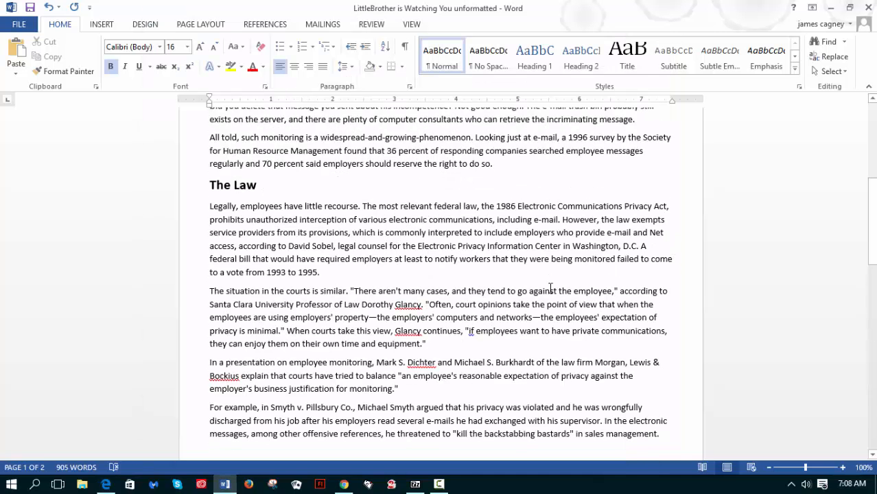
scroll(550, 288, down, 2)
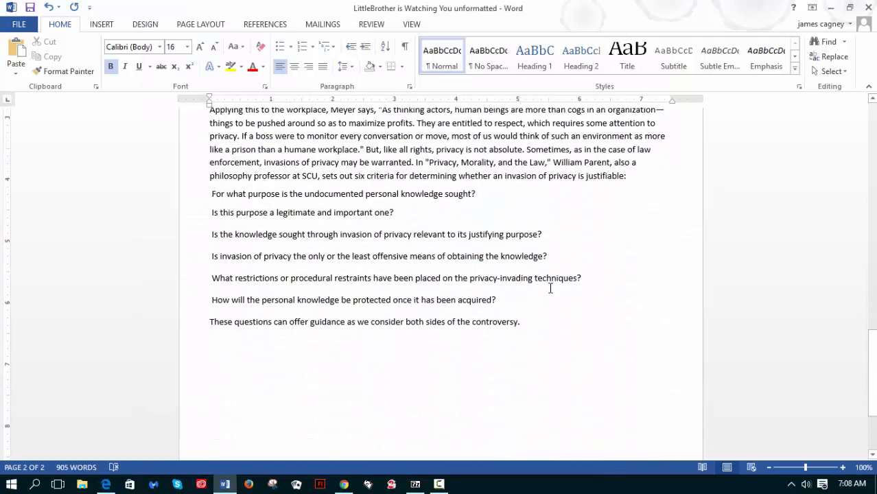
drag(214, 193, 559, 295)
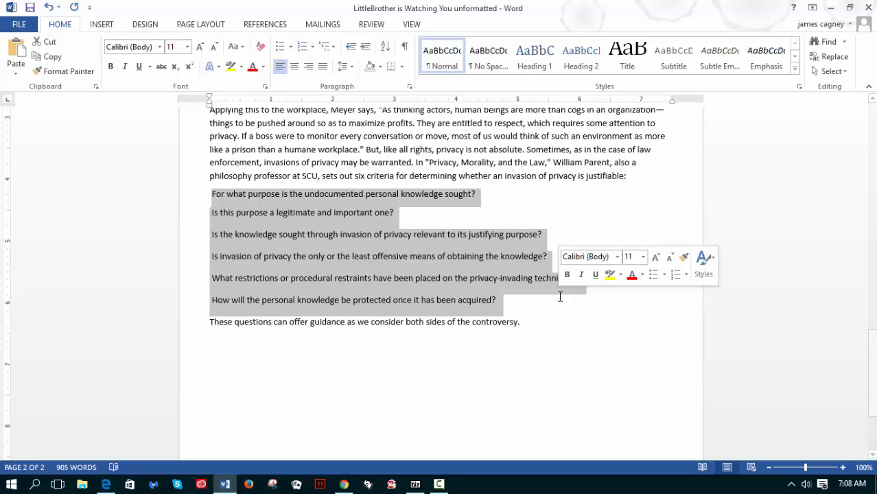
click(160, 47)
click(215, 129)
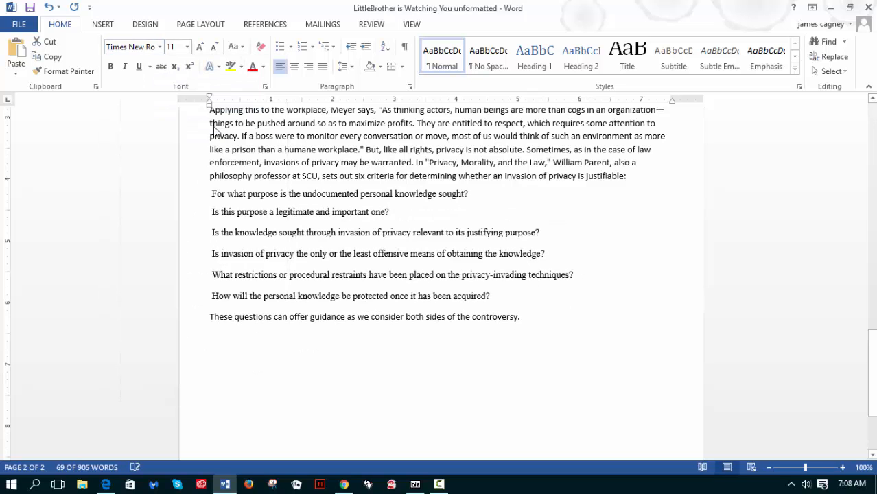
click(187, 47)
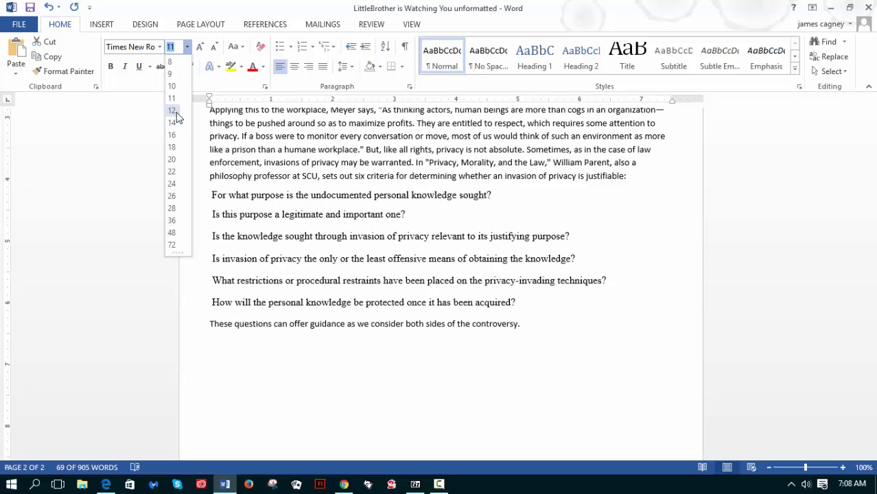
click(172, 111)
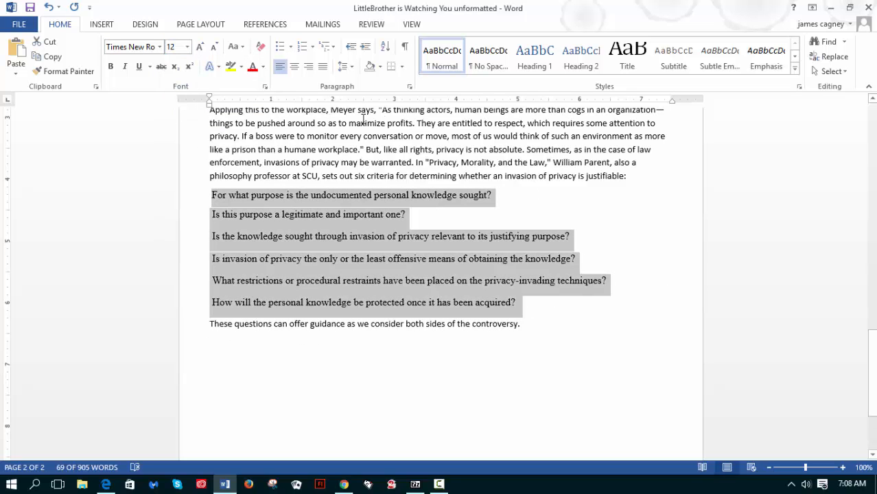
Step: Give the six selected question paragraphs one uniform, smaller spacing after each paragraph
click(410, 88)
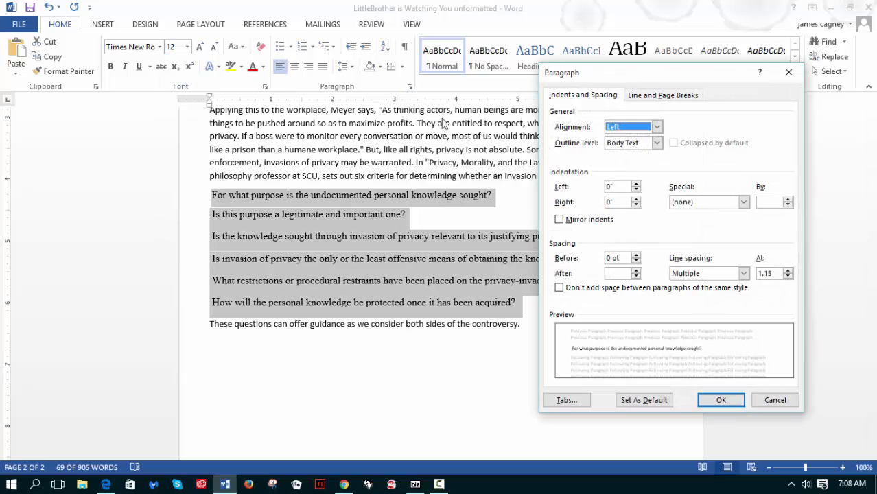
click(608, 273)
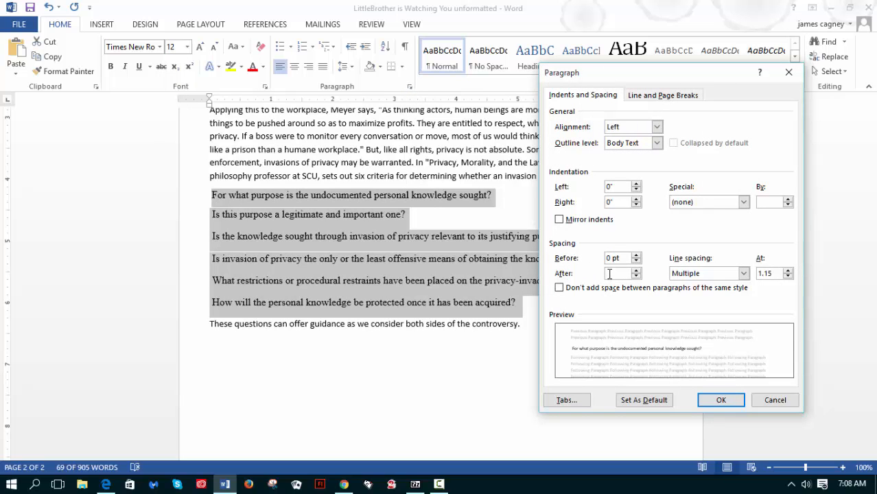
text(0)
key(Return)
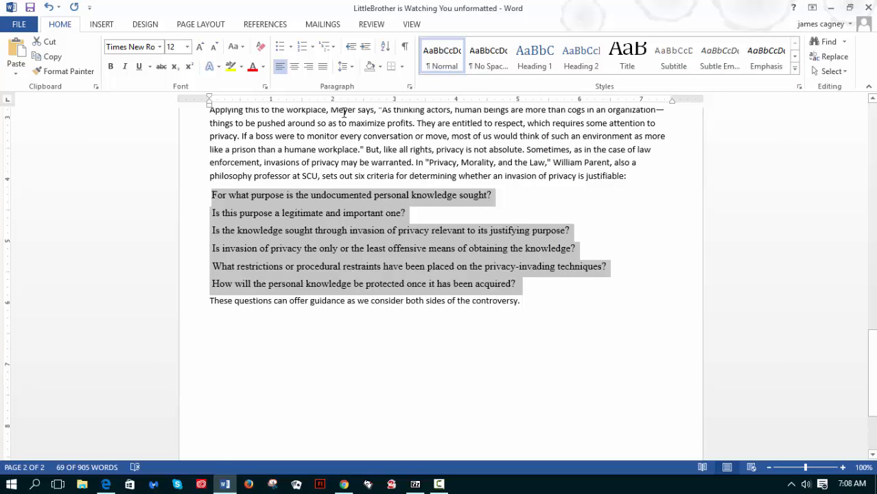
Step: Format the six selected questions as a list with solid black round bullets and deselect them
click(290, 46)
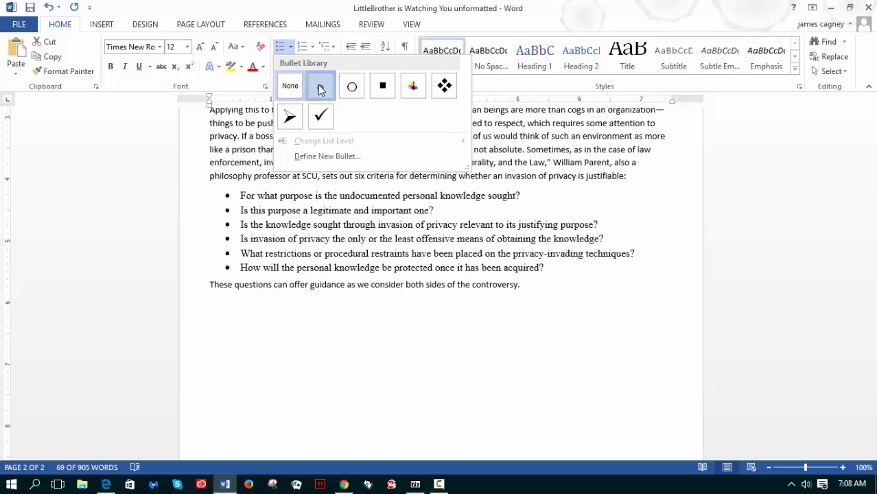
click(321, 87)
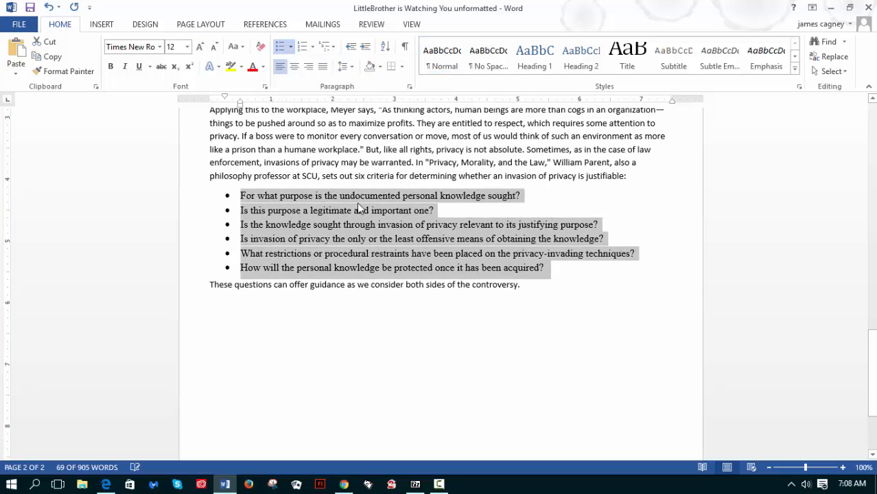
click(518, 268)
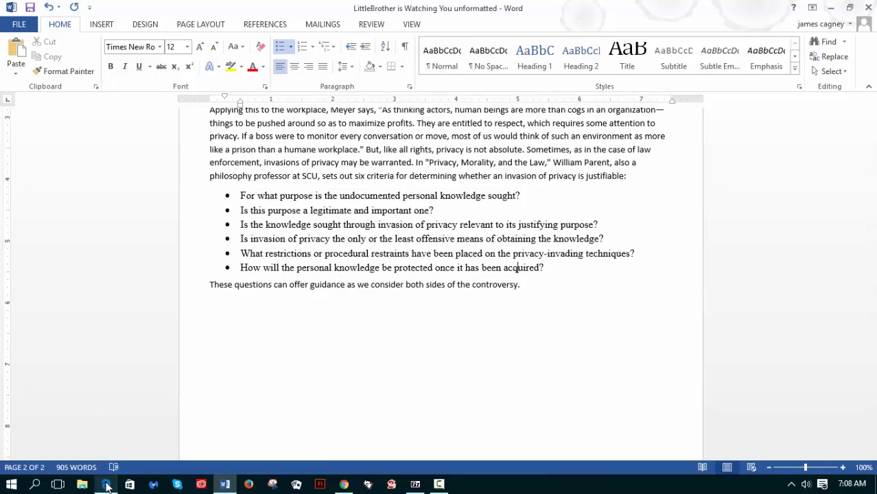
Step: Recheck quiz instruction 8 in Edge, and compare the bulleted list's font and size in Word against it
click(106, 485)
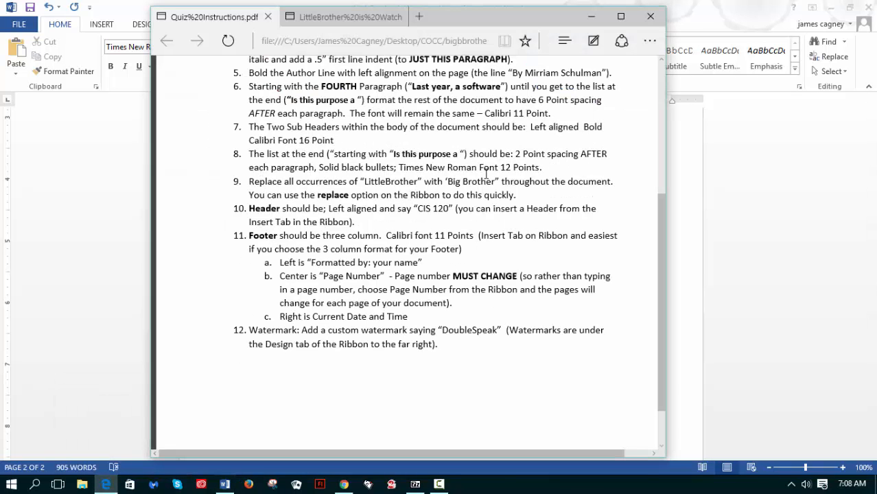
click(683, 238)
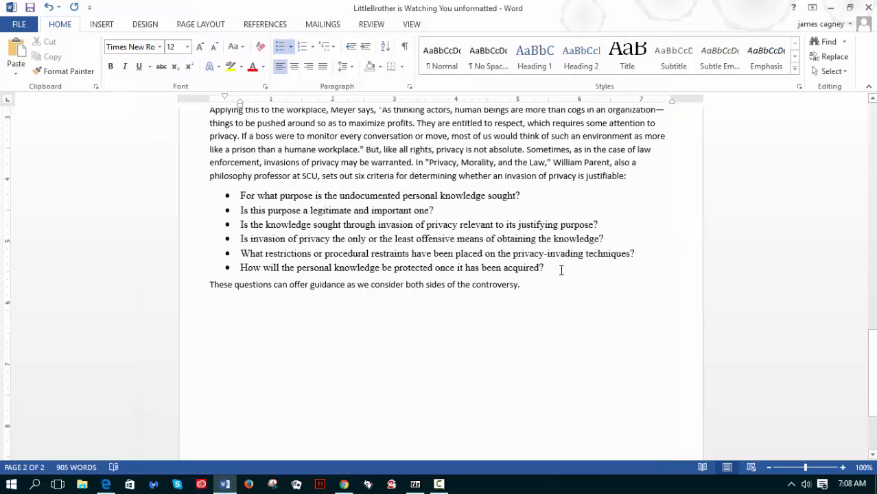
drag(562, 268, 227, 197)
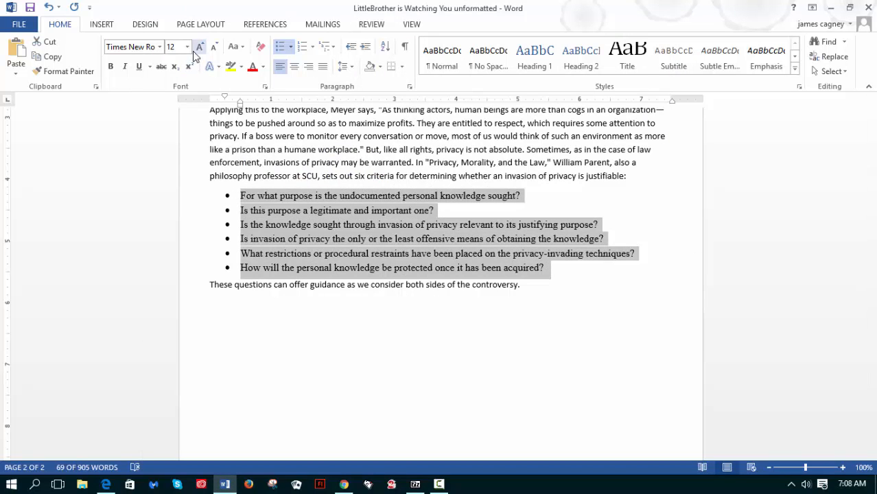
click(313, 305)
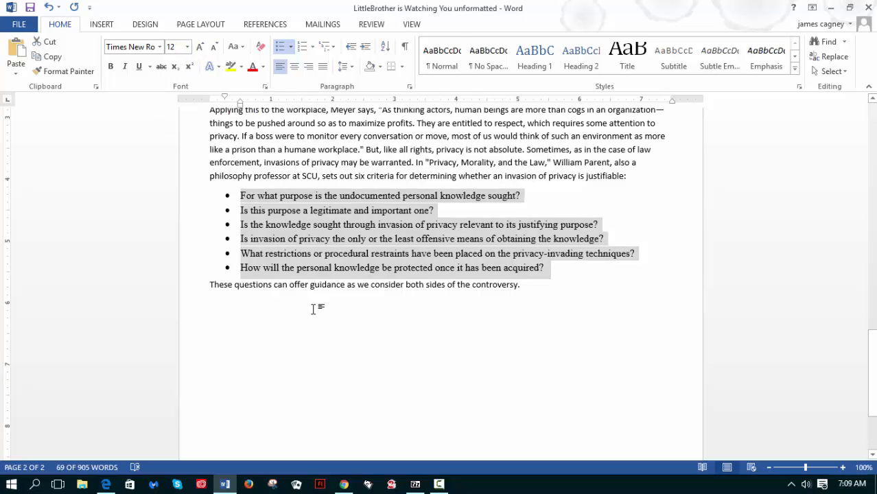
Step: Read quiz instruction 9 in Edge on replacing "LittleBrother" throughout the document, and return to Word
click(106, 484)
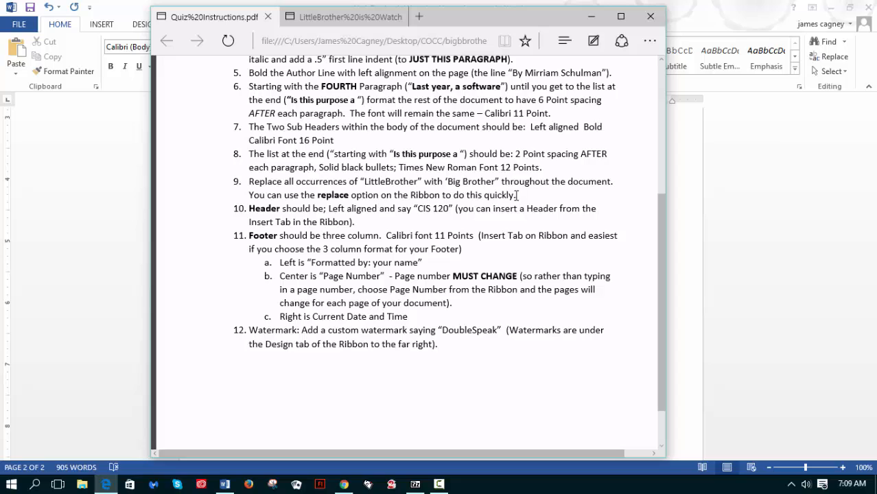
drag(522, 197, 259, 183)
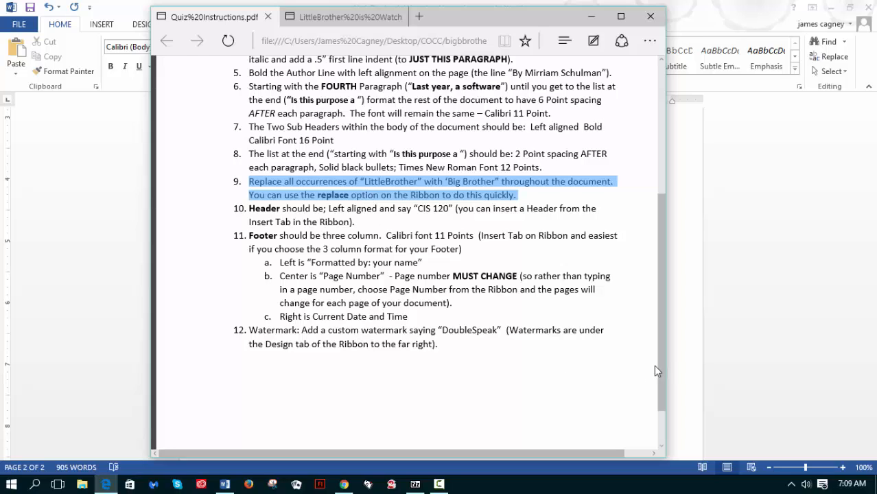
click(676, 361)
Step: Replace all occurrences of "LittleBrother" with "Big Brother" throughout the document, starting from the title, and close Find and Replace
scroll(617, 328, up, 20)
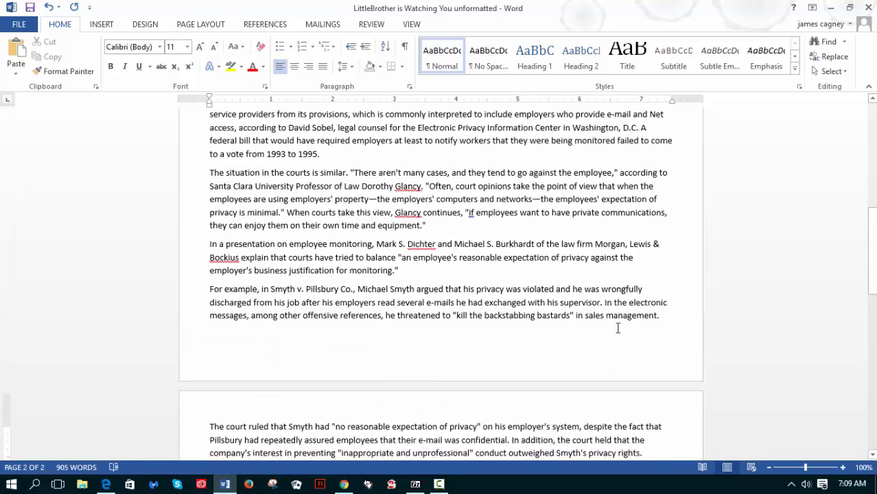
scroll(617, 328, up, 2)
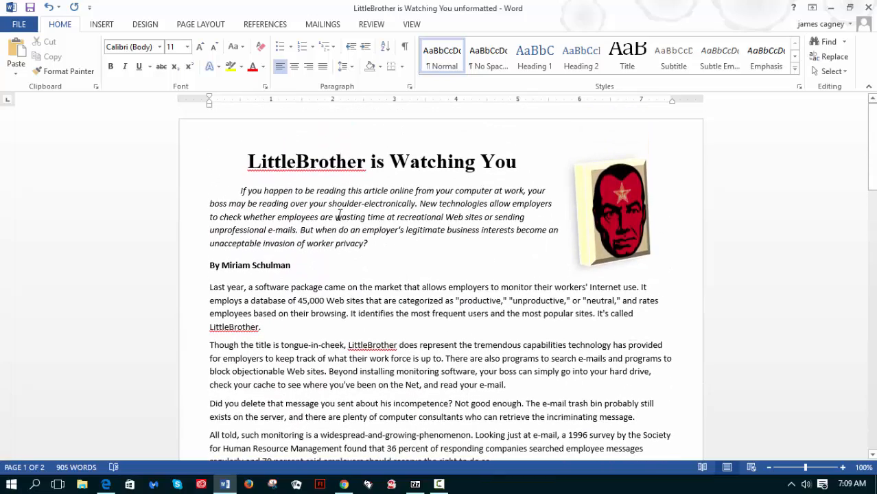
drag(366, 162, 247, 162)
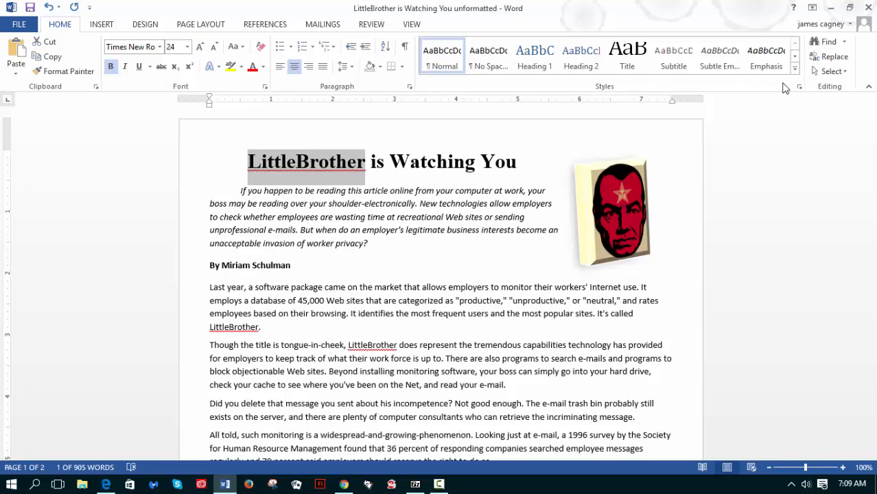
click(832, 57)
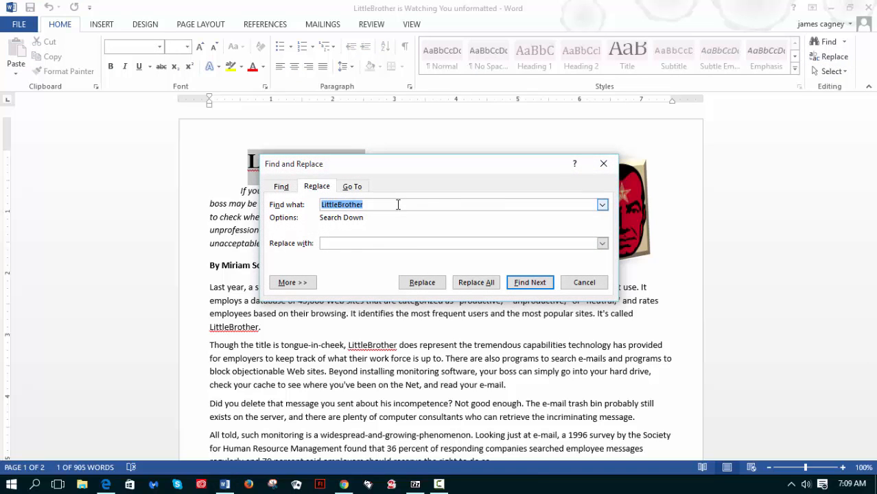
click(372, 244)
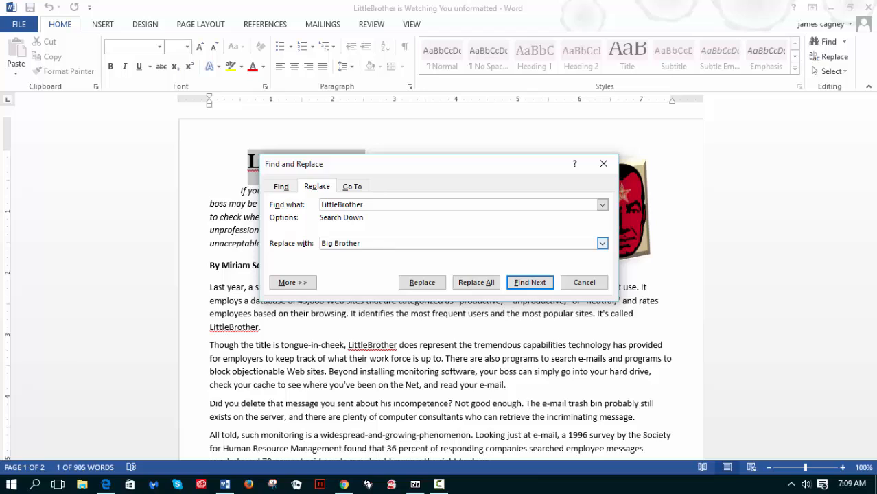
click(466, 290)
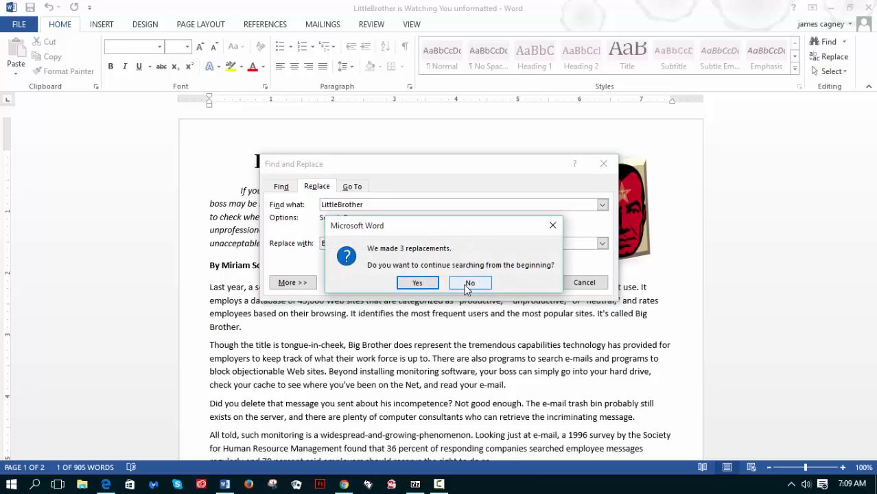
click(420, 284)
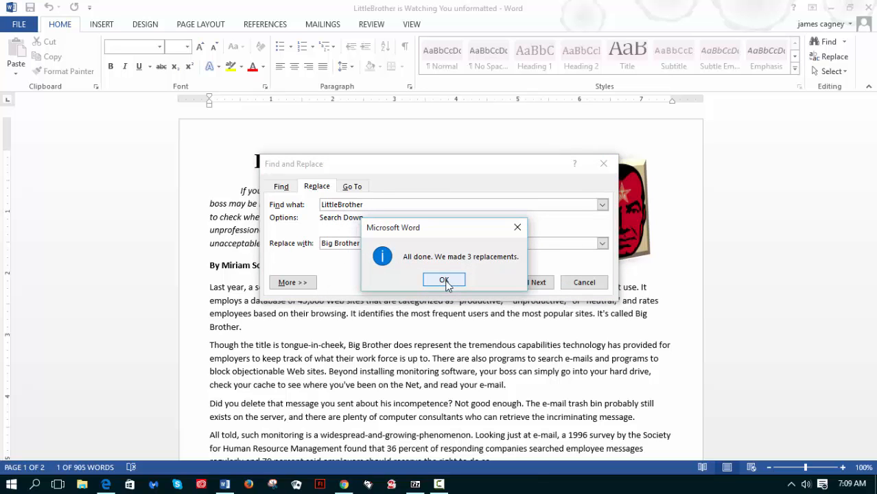
click(444, 281)
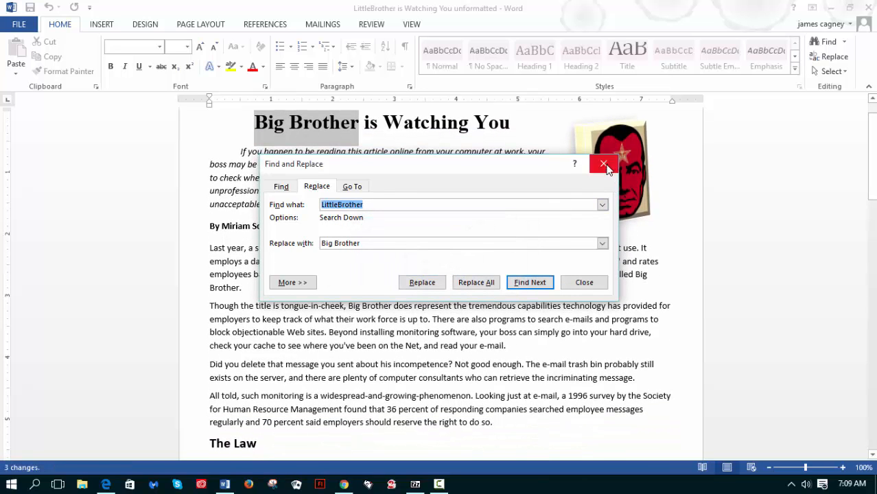
click(603, 163)
click(448, 225)
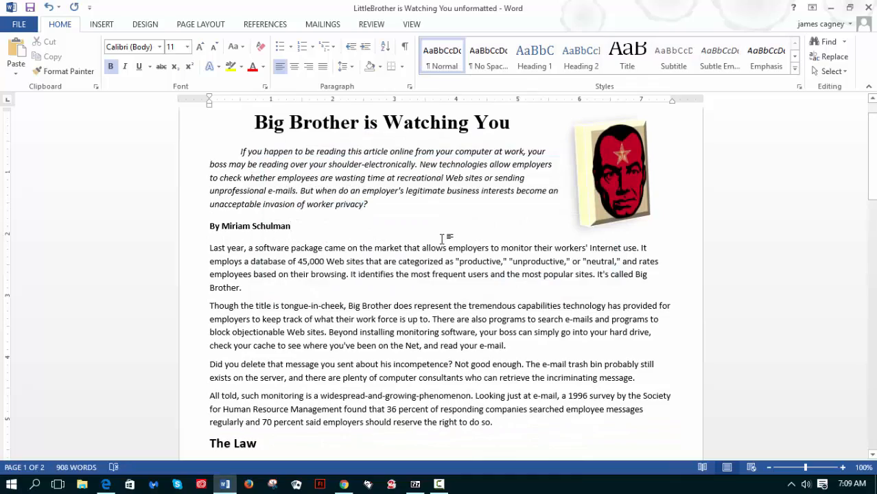
Step: Check the replaced text in the document, read quiz instruction 10 about the header in Edge, and return to Word
scroll(443, 238, down, 4)
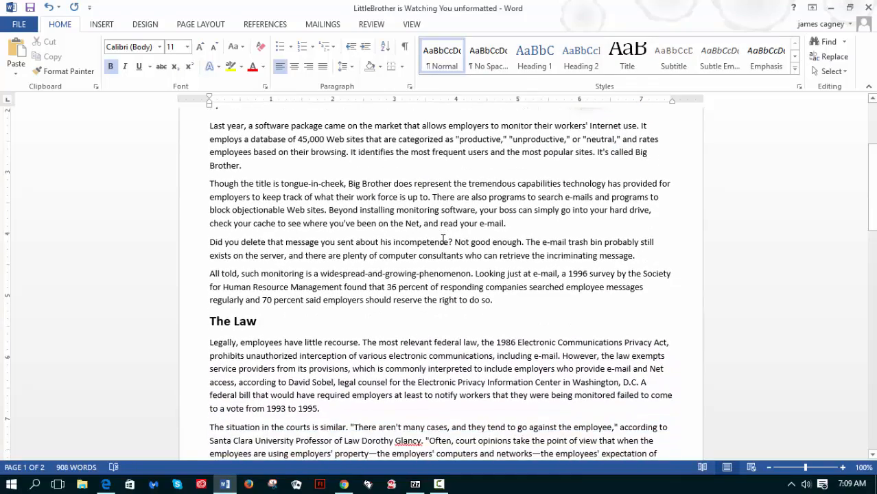
scroll(388, 179, up, 5)
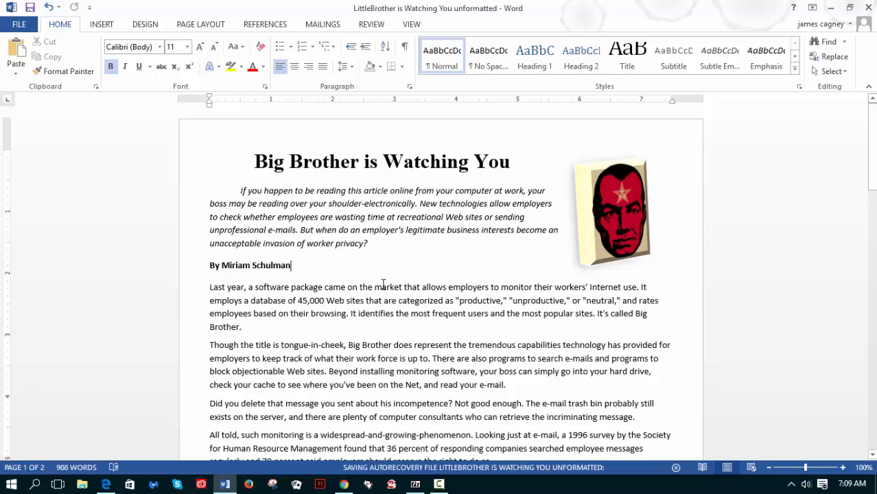
click(107, 427)
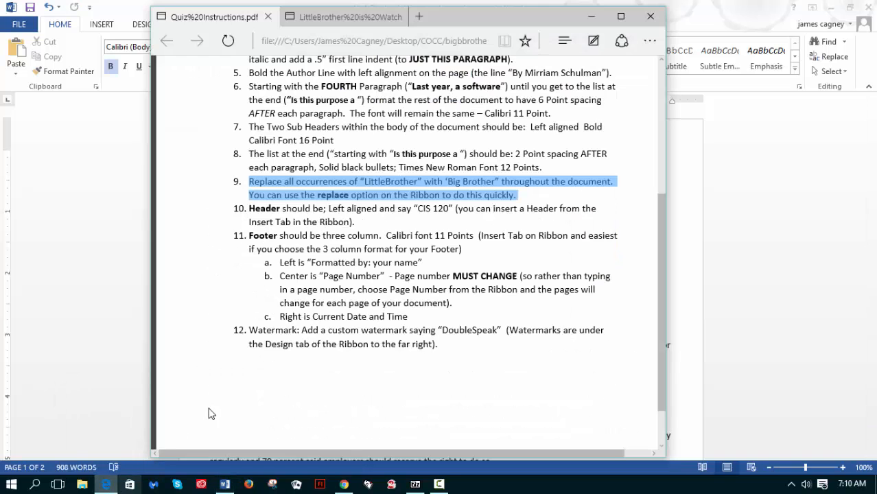
click(376, 228)
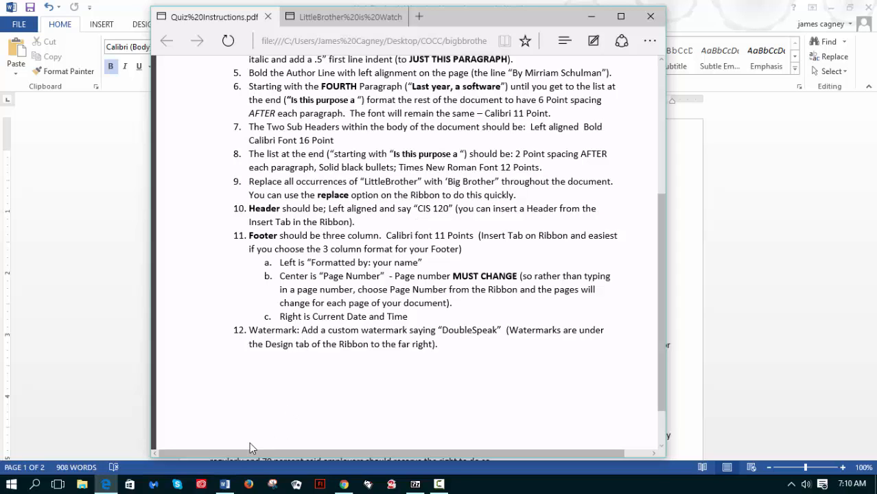
click(227, 486)
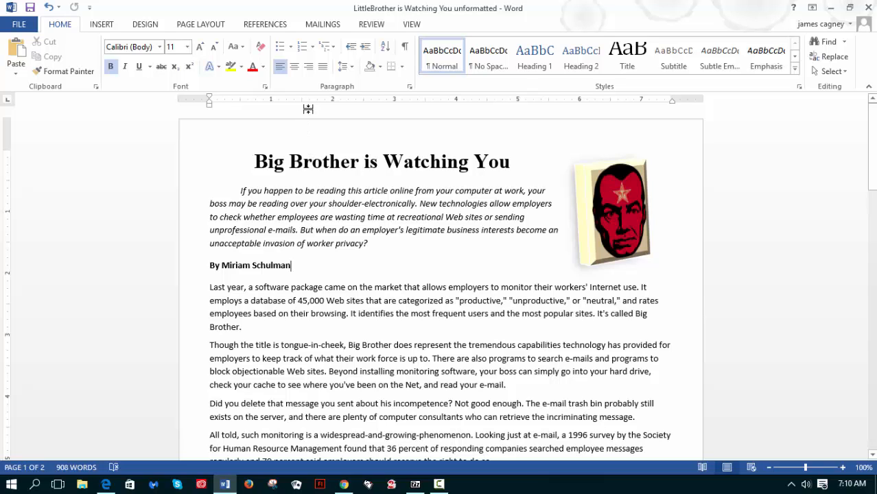
Step: Insert a Blank header reading "CIS 120" and return to the document body
click(102, 25)
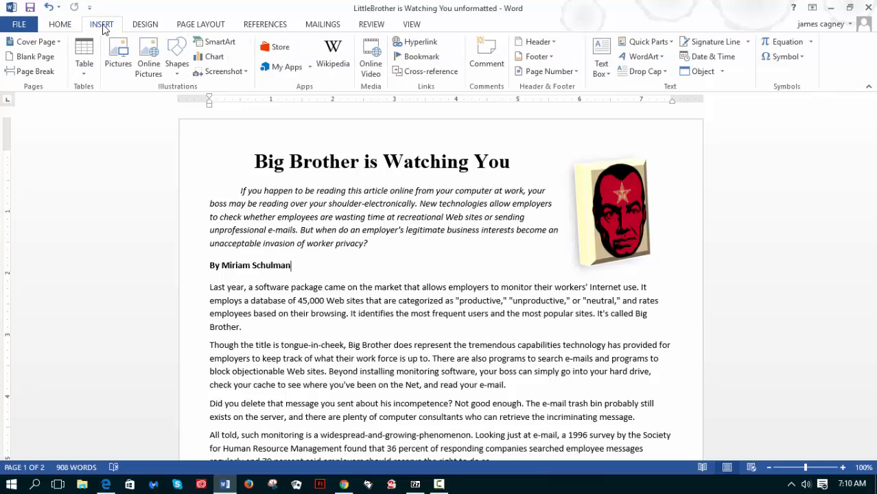
click(554, 42)
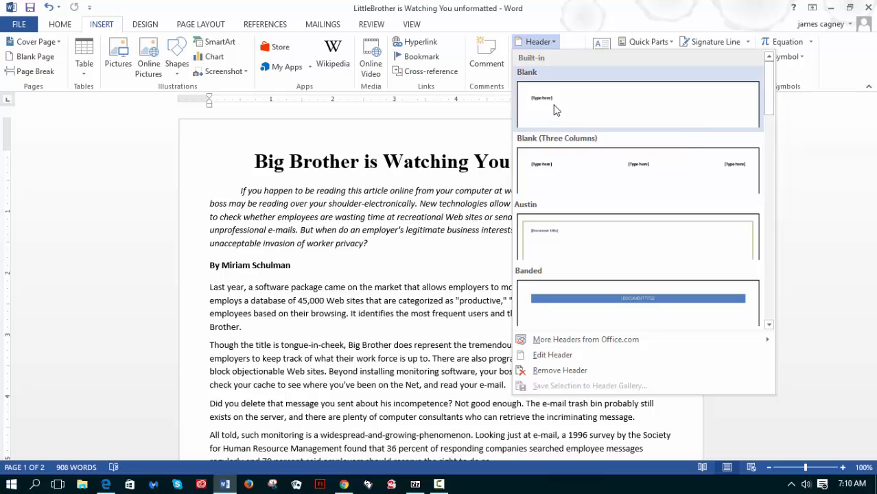
click(558, 110)
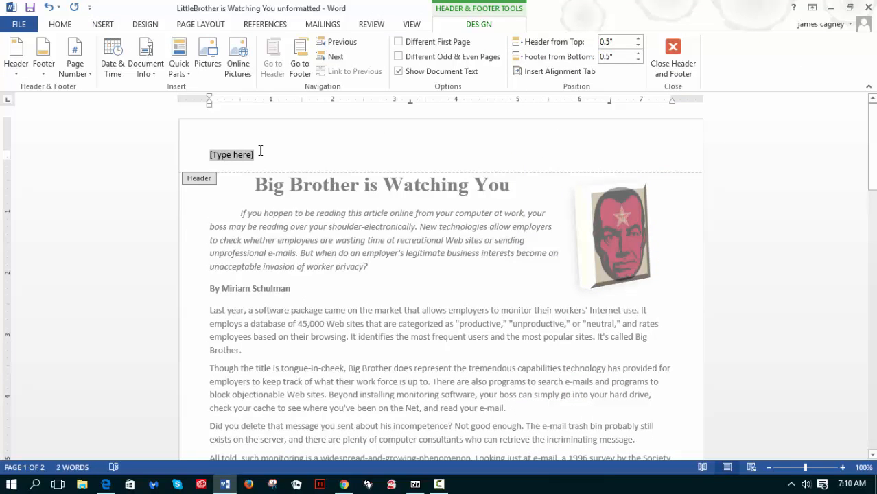
text(CIS 120)
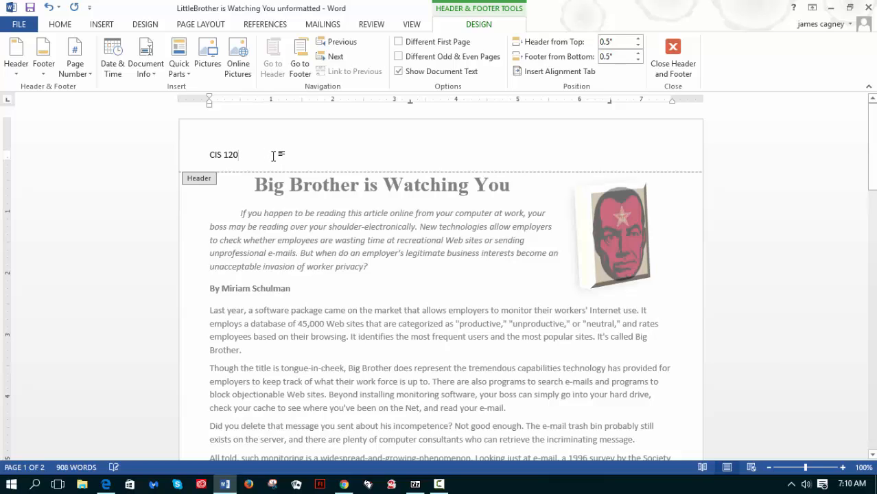
double_click(308, 217)
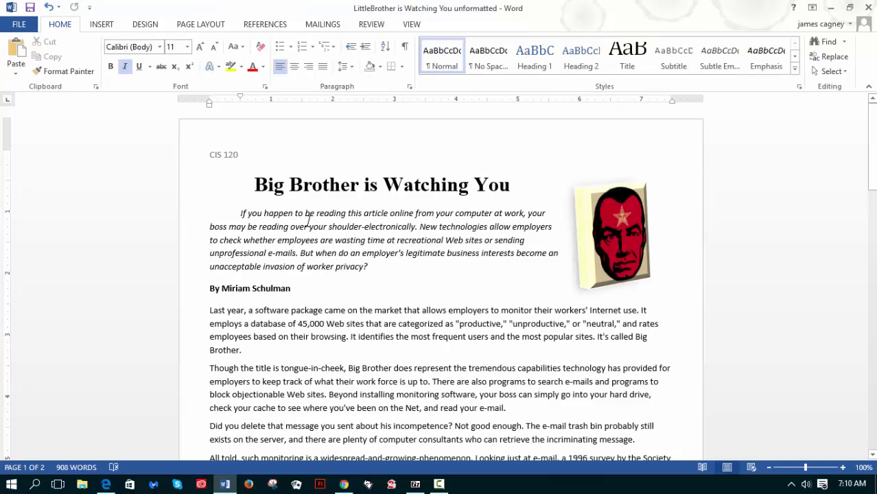
double_click(318, 145)
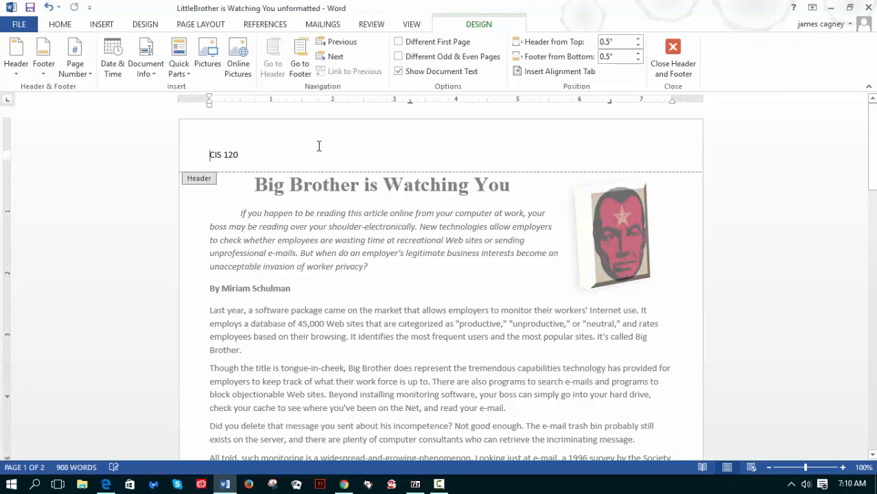
double_click(315, 217)
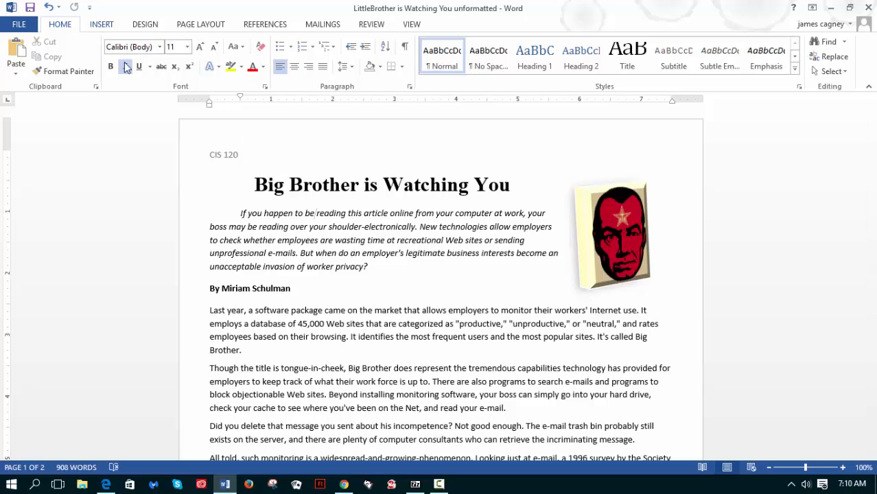
Step: Read quiz instruction 11 in Edge on the three-column footer, and return to Word
click(105, 484)
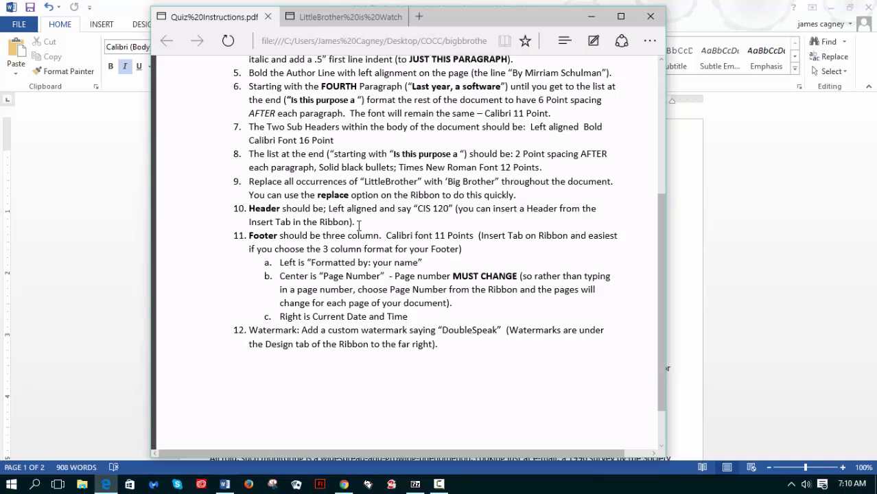
scroll(358, 225, down, 2)
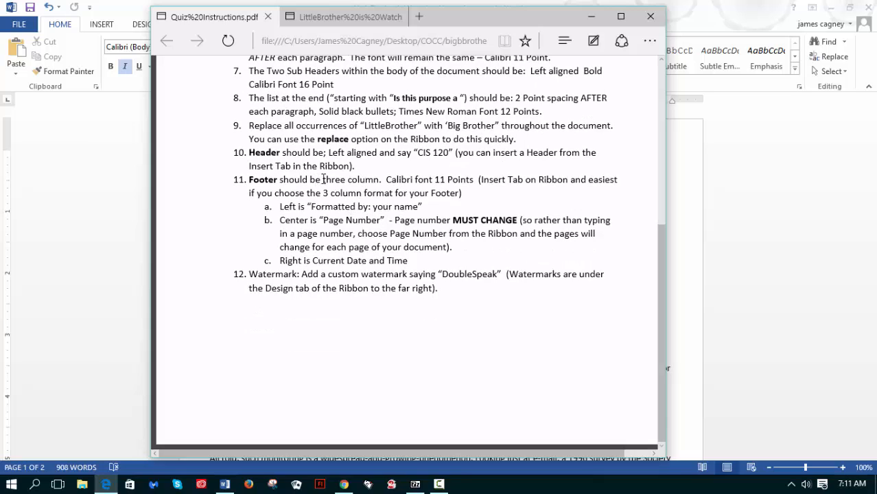
drag(322, 179, 372, 180)
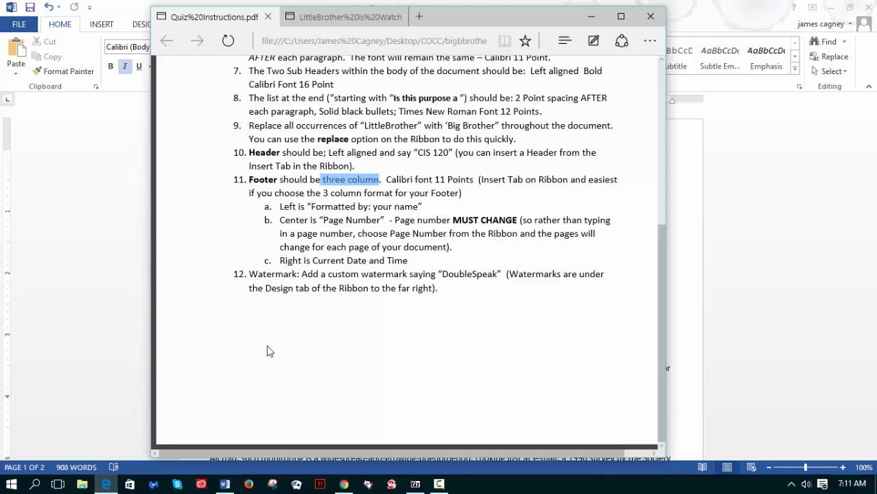
click(228, 479)
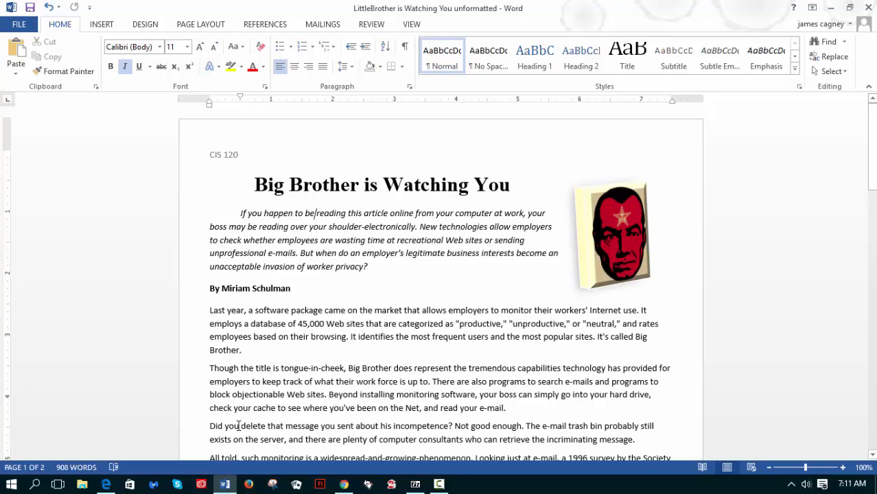
Step: Insert a Blank (Three Columns) footer and enter "Formatted by:" in its left column
click(108, 26)
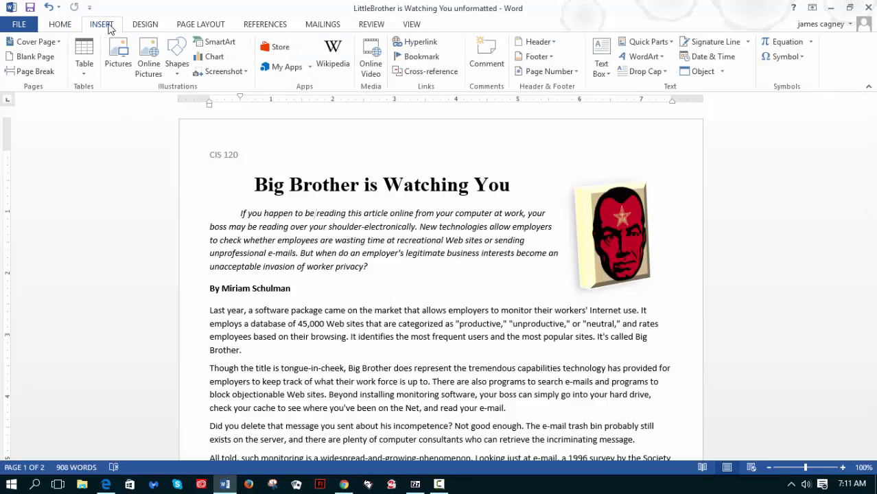
click(537, 57)
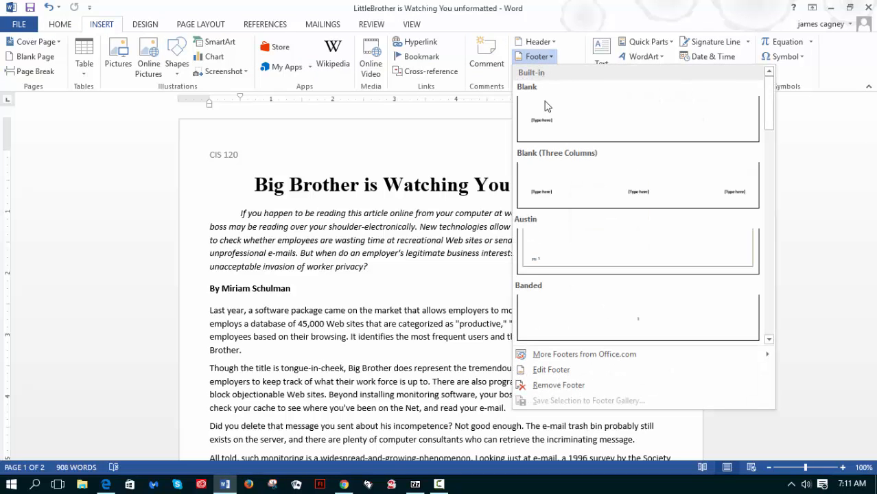
click(547, 191)
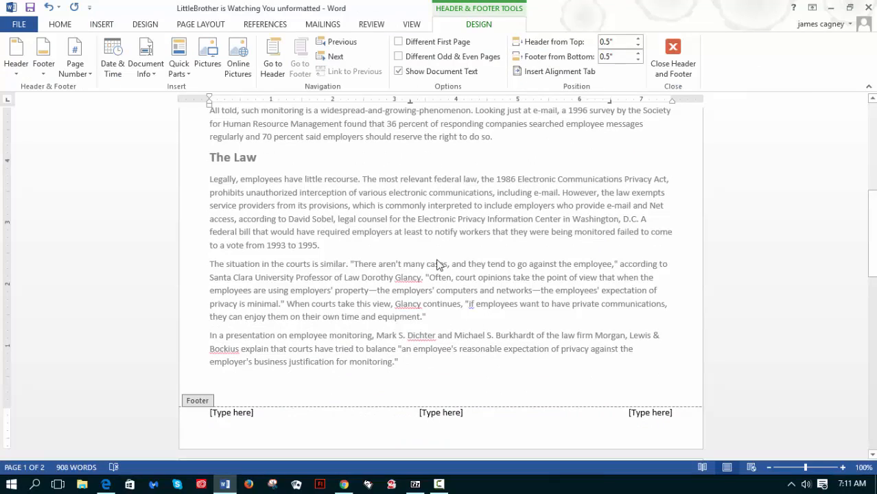
click(231, 410)
text(Fo)
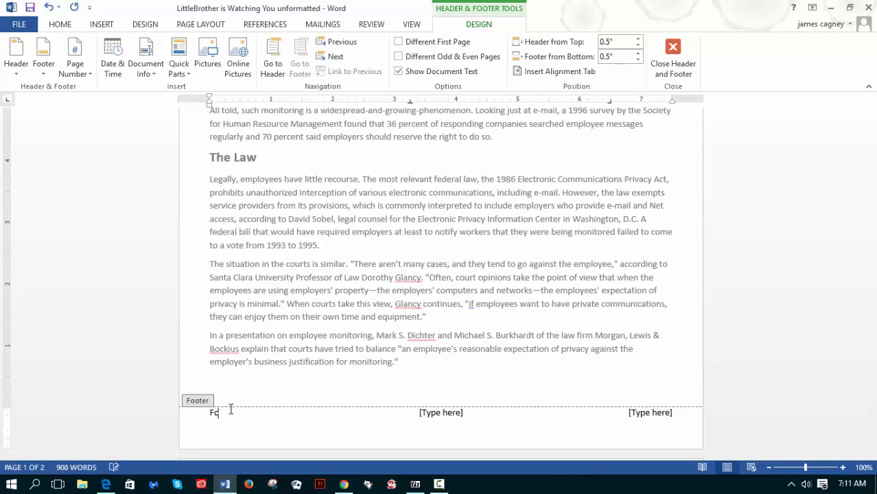
text(rmatted by:)
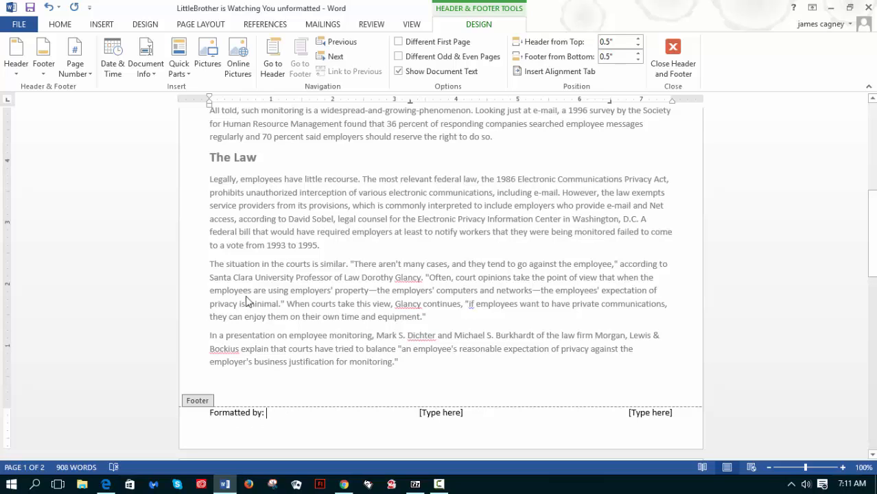
Step: Add the Author document property after "Formatted by:" in the footer and replace its content with the author's full name
click(190, 76)
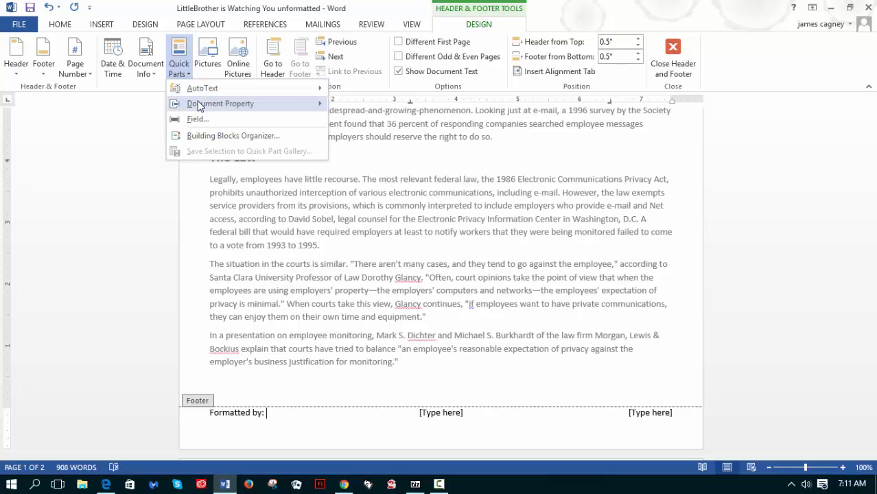
mouse_move(199, 104)
click(343, 120)
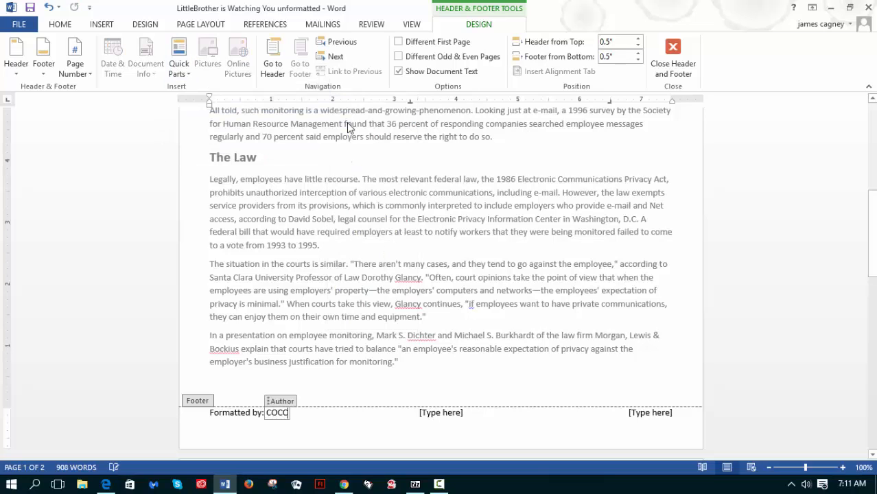
key(BackSpace)
key(BackSpace)
key(BackSpace)
key(BackSpace)
text(Ja)
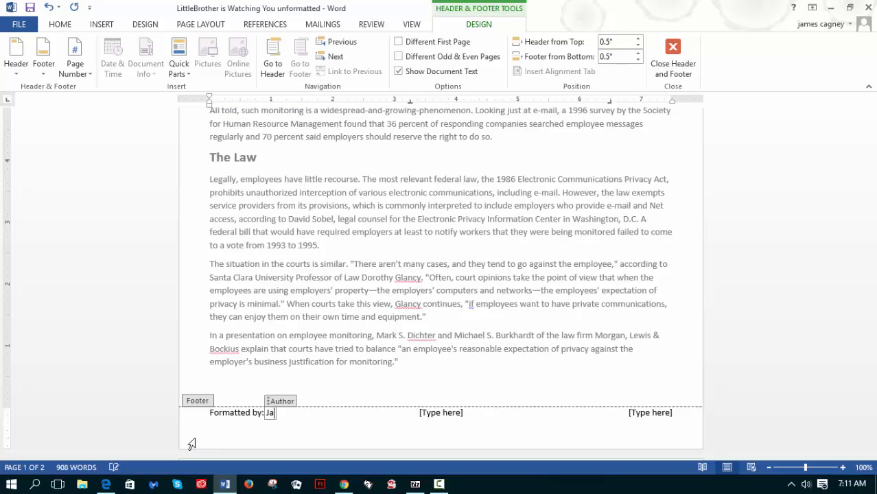
text(mes Cagney)
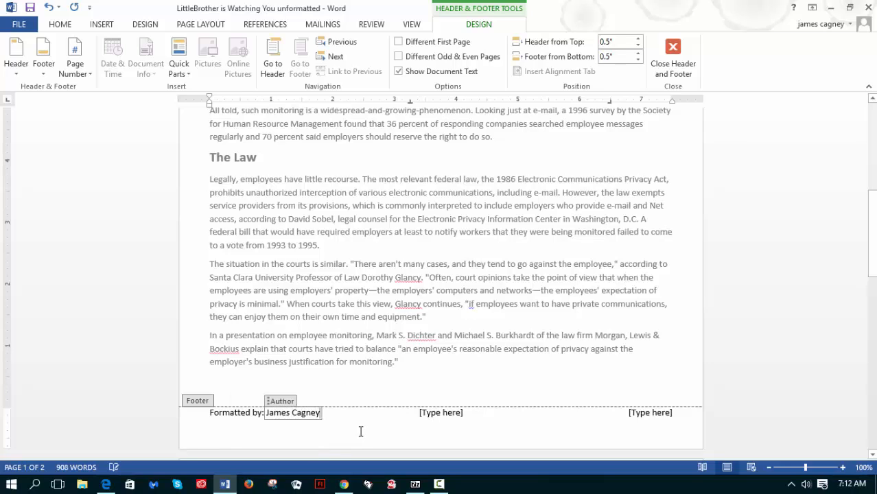
Step: Replace the footer's right column placeholder with the current date in the 2015-10-25 format
click(638, 414)
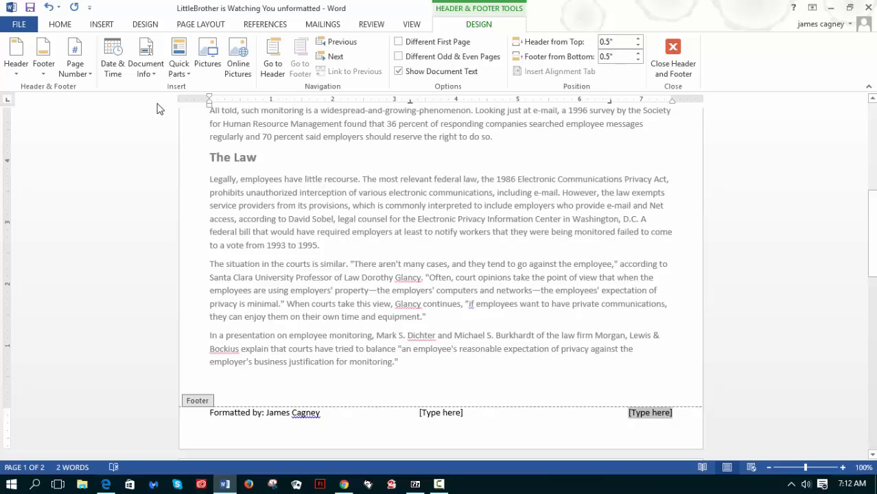
click(113, 63)
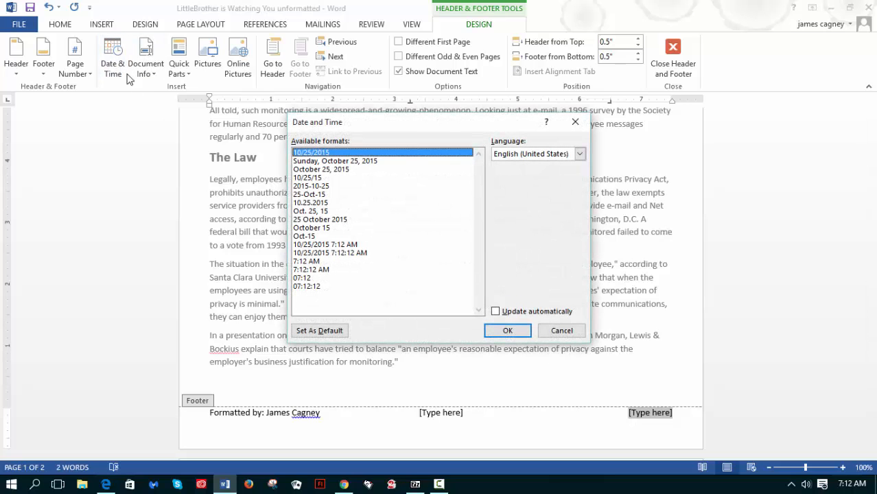
click(302, 186)
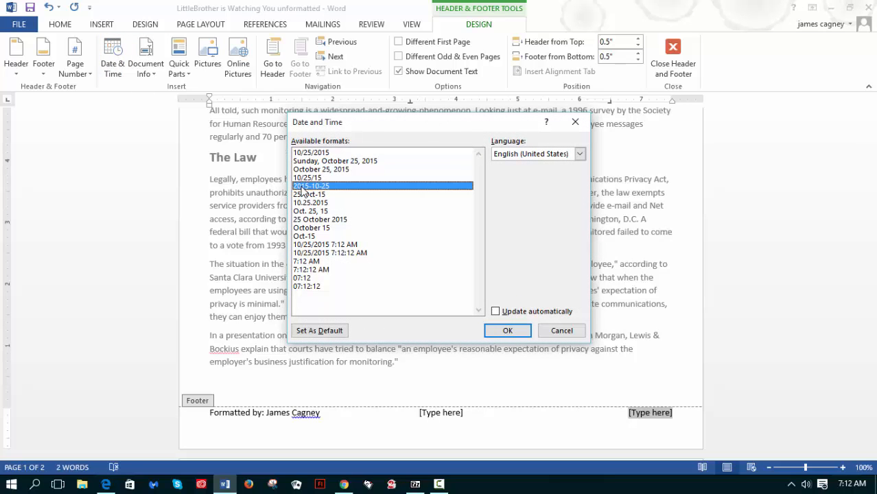
click(498, 335)
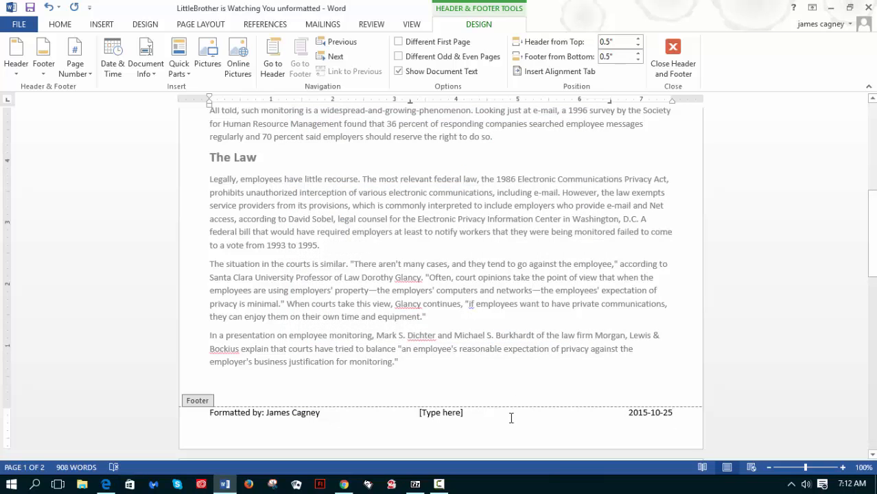
Step: Insert an Accent Bar 1 page number at the footer's center column, delete the leftover placeholder, and close the footer
click(465, 413)
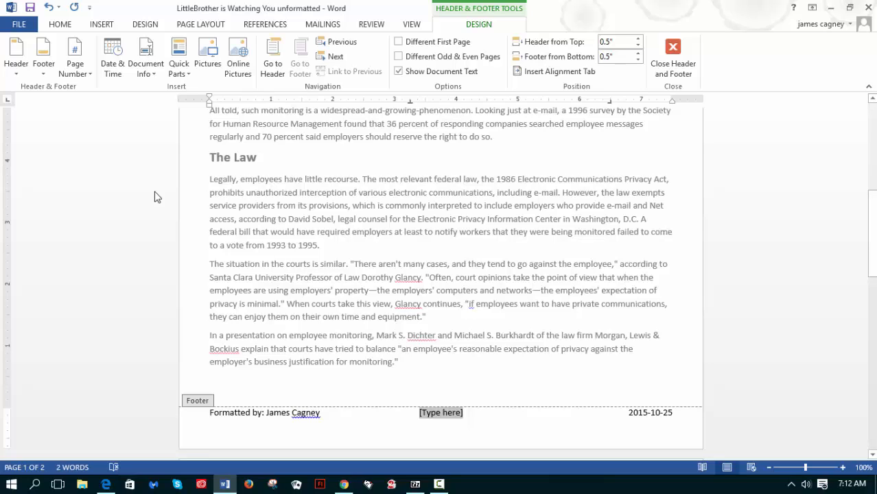
click(83, 77)
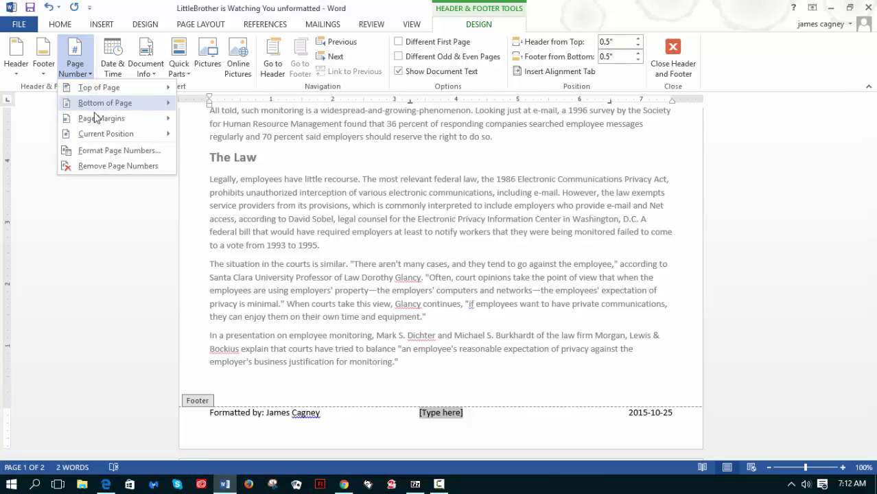
mouse_move(94, 133)
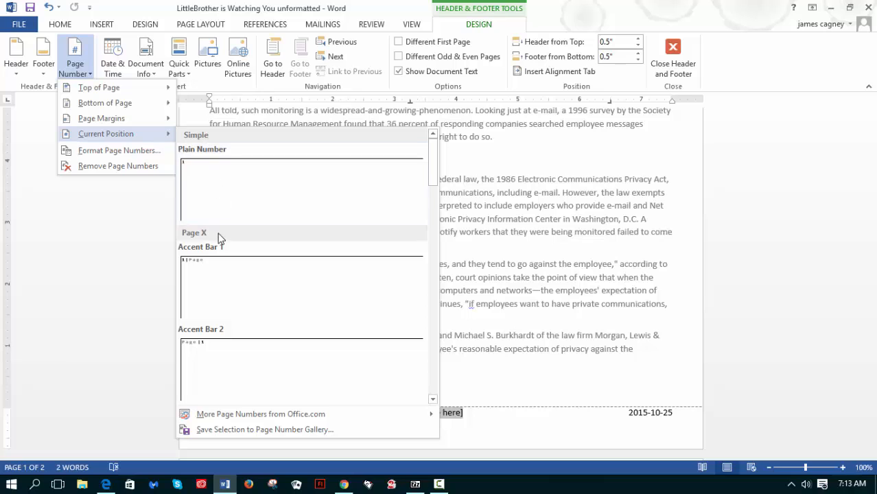
click(238, 280)
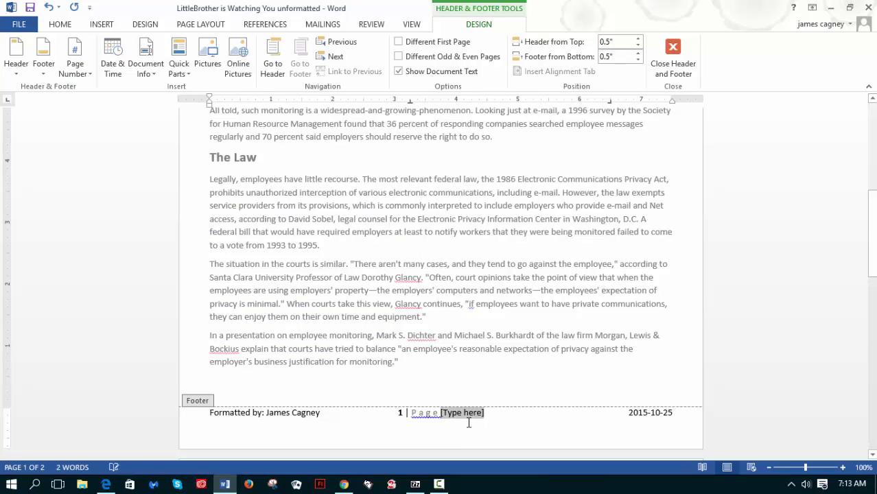
key(Delete)
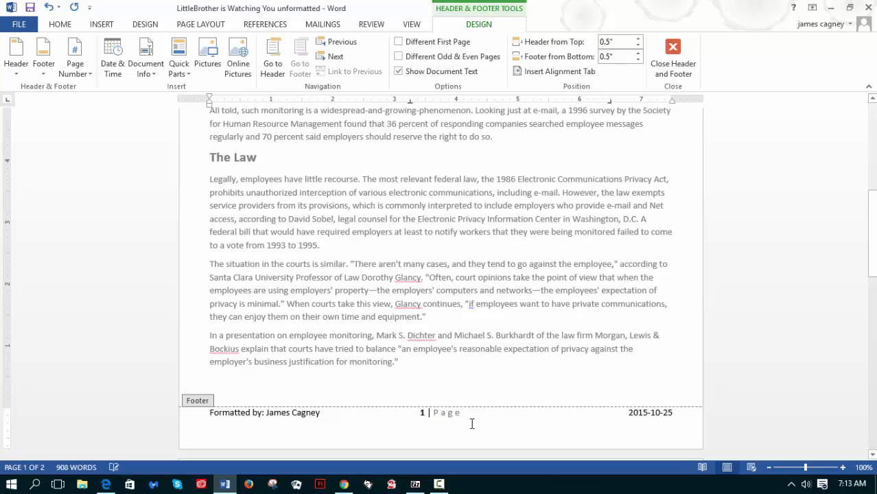
double_click(428, 366)
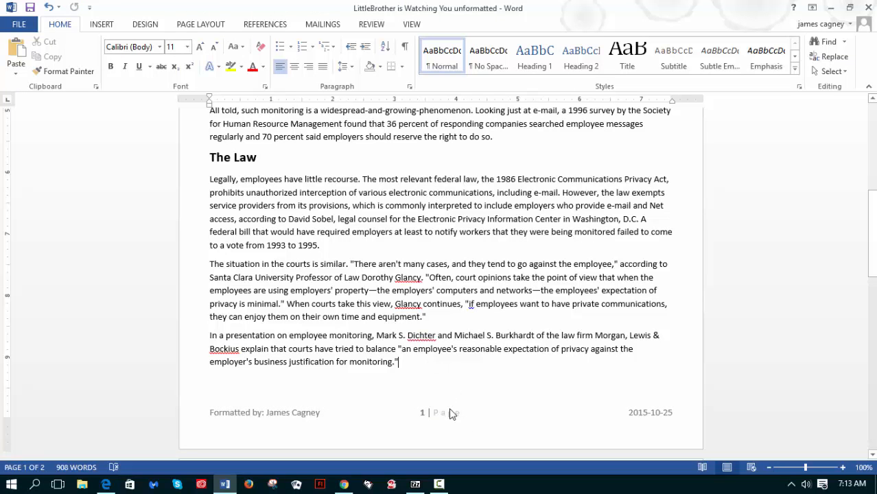
Step: Reopen and close the page footer, and check the quiz instructions in Edge for the watermark requirement
double_click(427, 424)
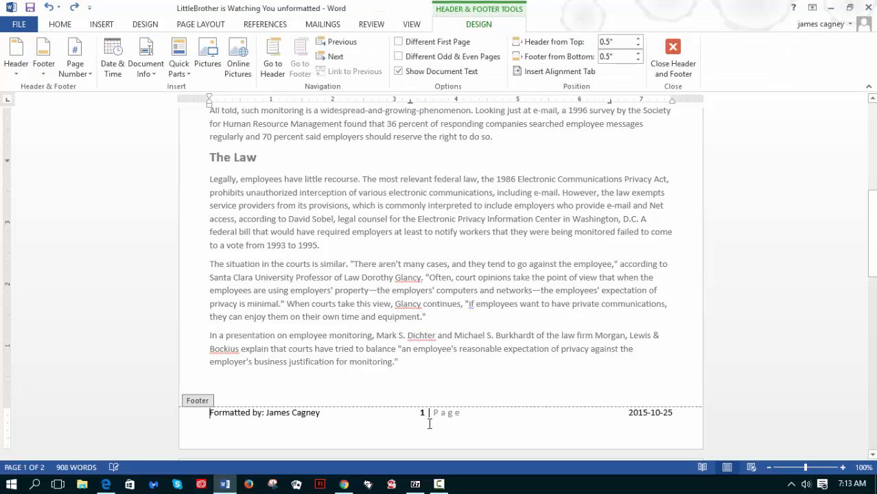
double_click(419, 365)
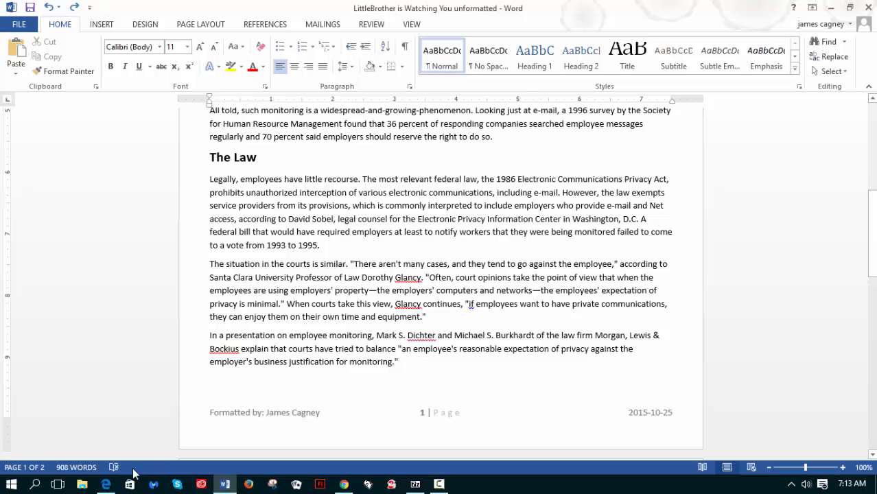
click(106, 485)
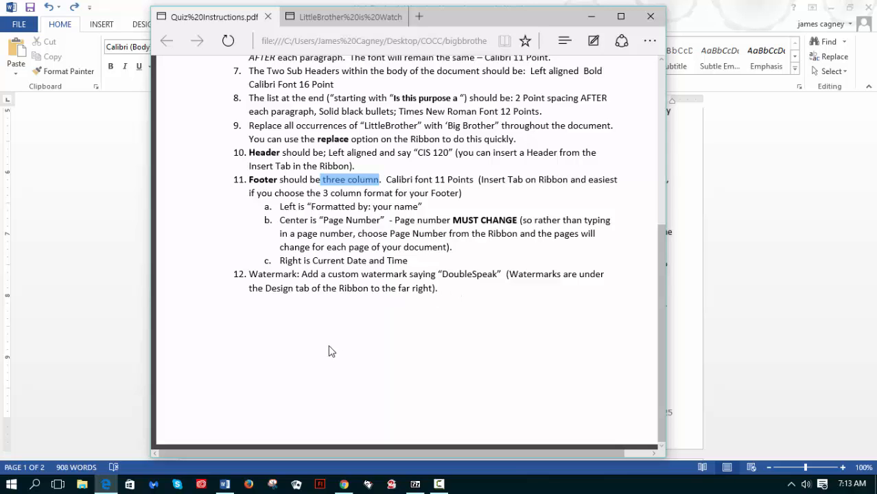
click(226, 483)
Step: Add a custom text watermark reading "DoubleSpeak" to the Word document, keeping the Calibri font and diagonal, semitransparent layout
scroll(314, 371, up, 8)
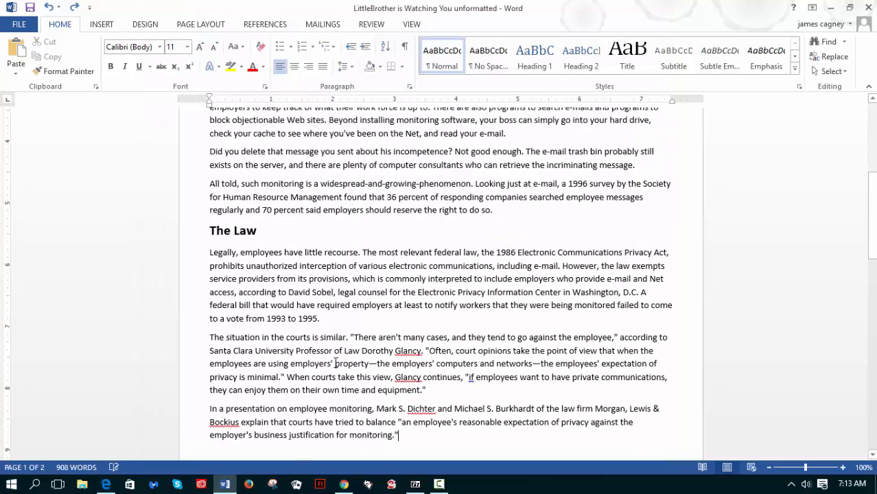
scroll(335, 362, up, 2)
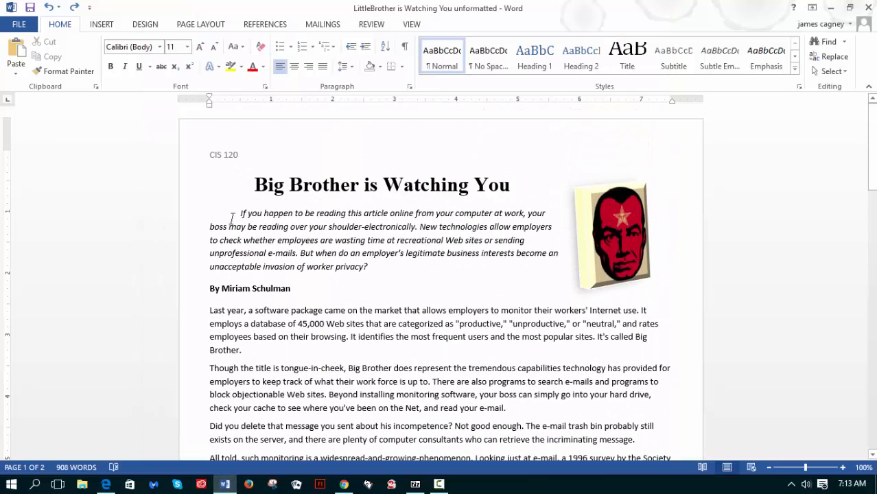
click(138, 24)
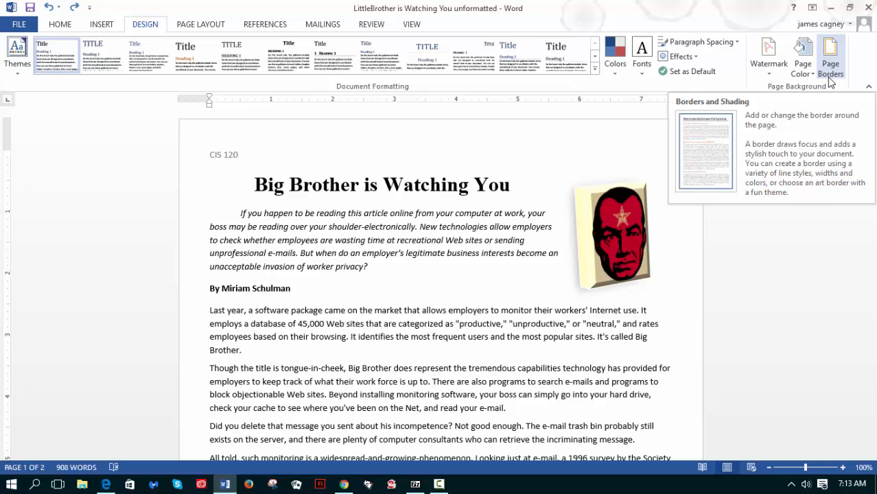
click(768, 75)
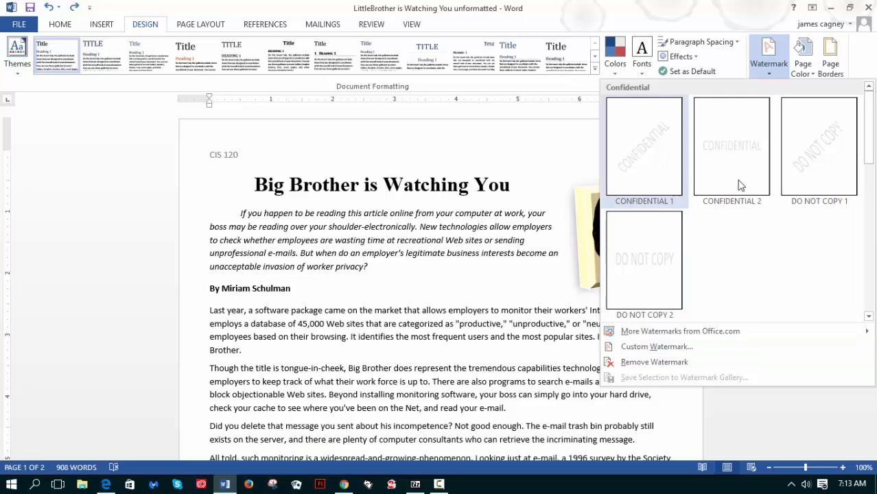
click(634, 348)
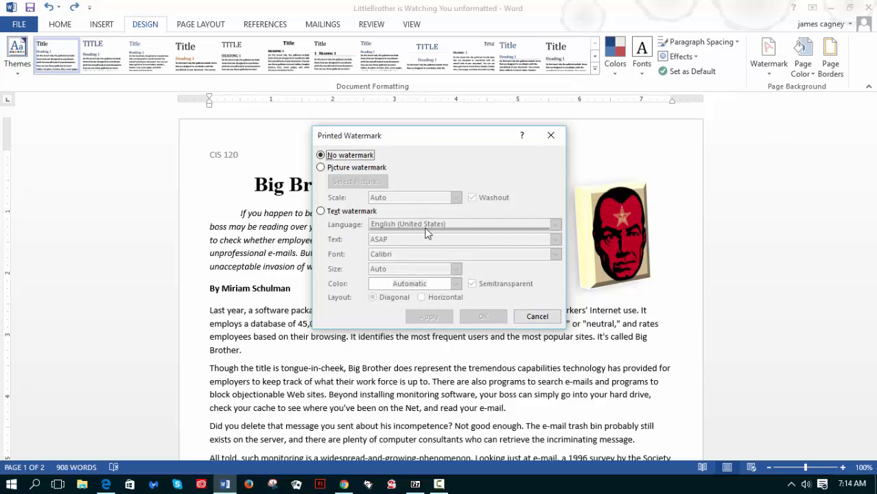
click(320, 211)
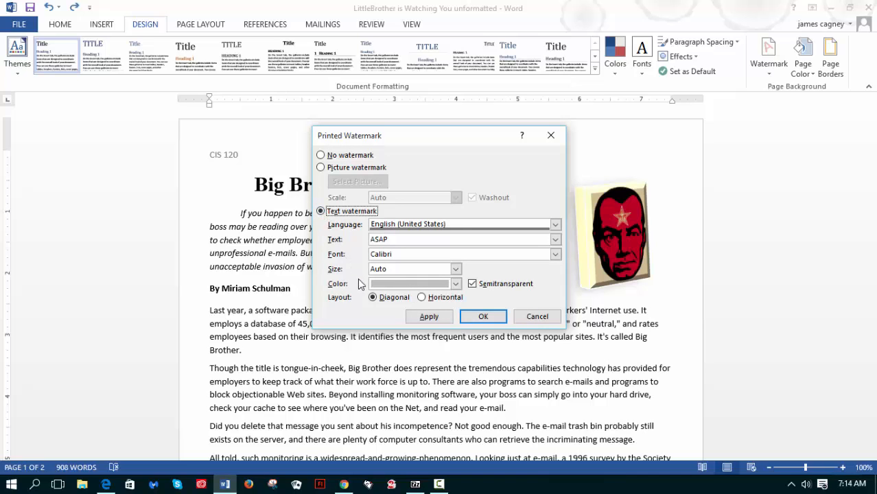
drag(421, 239, 357, 238)
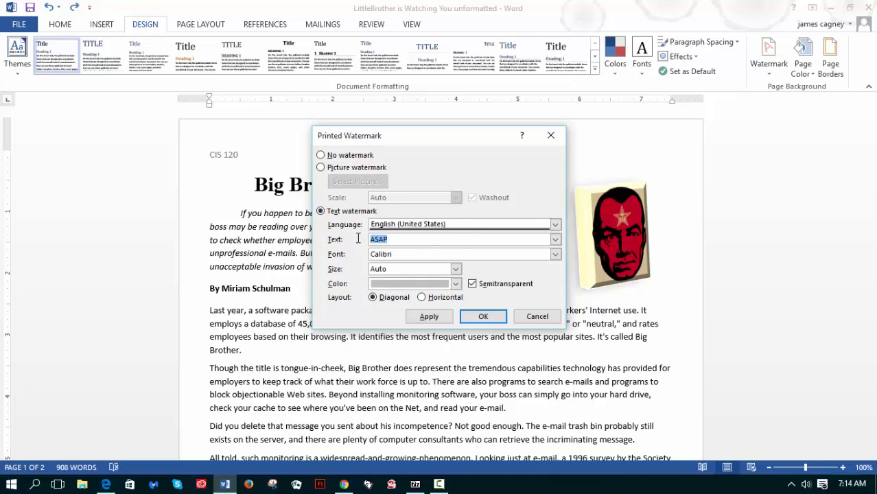
text(DoubleSpeak)
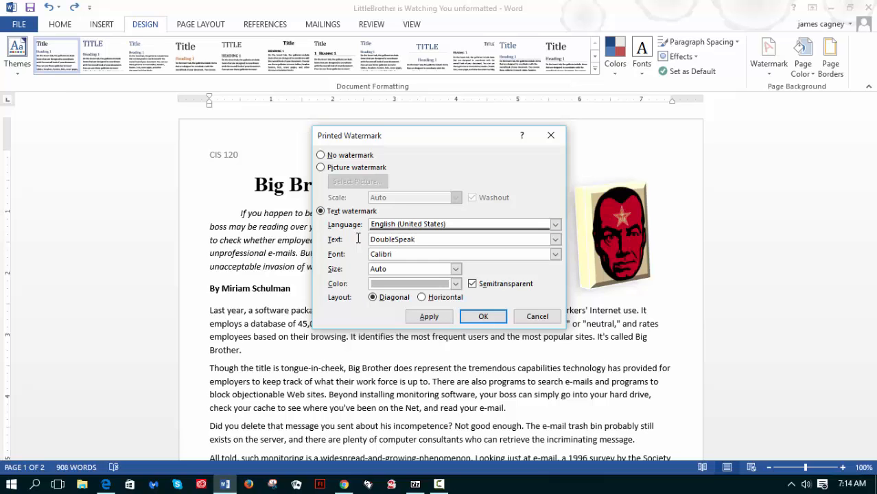
click(483, 317)
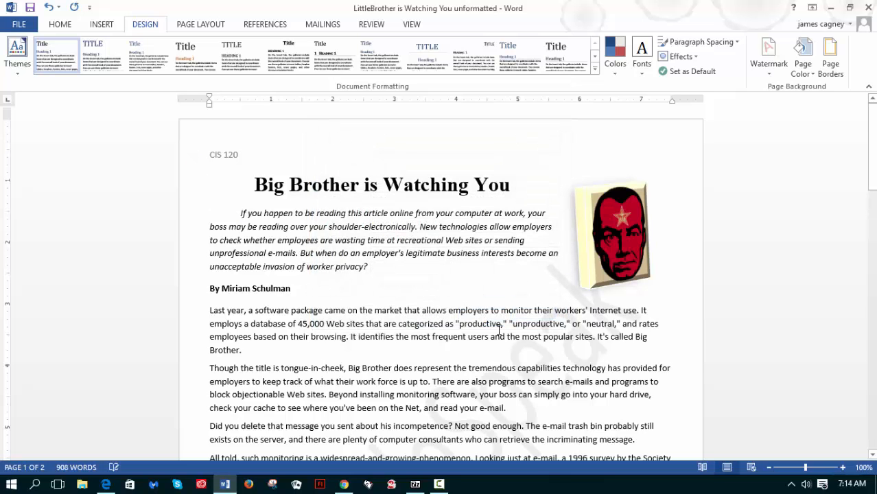
Step: Review the watermarked document and examine the sample PDF in Edge, including its list and page 2 footer, for comparison
scroll(499, 329, down, 3)
scroll(499, 326, down, 2)
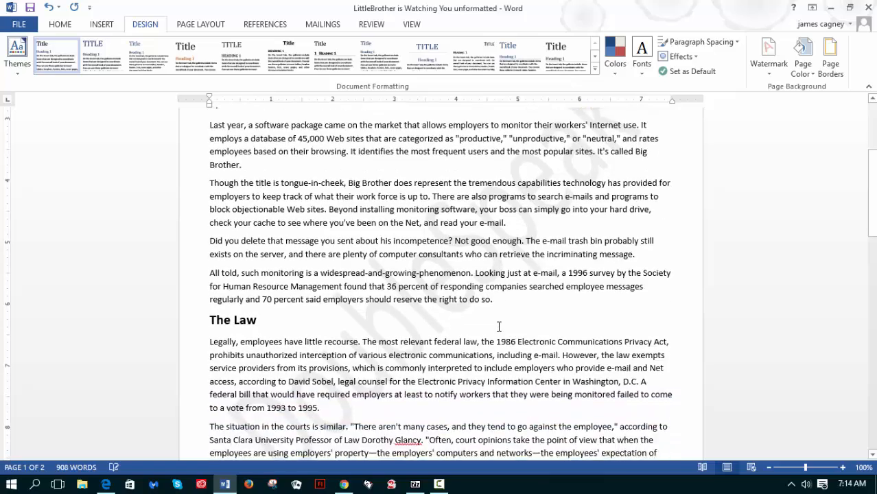
scroll(499, 326, up, 5)
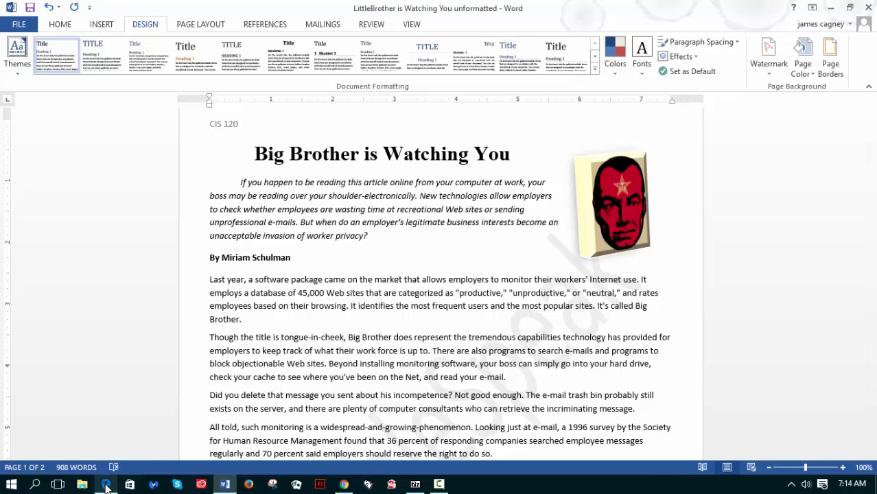
click(106, 485)
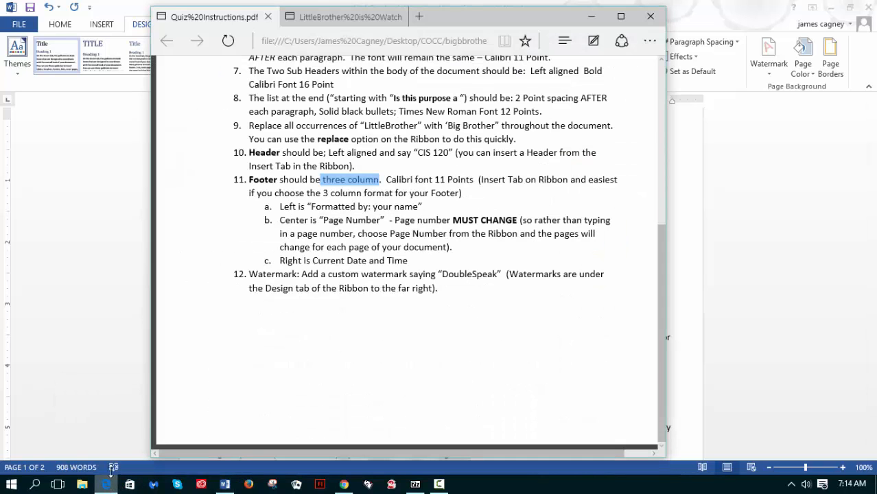
click(318, 18)
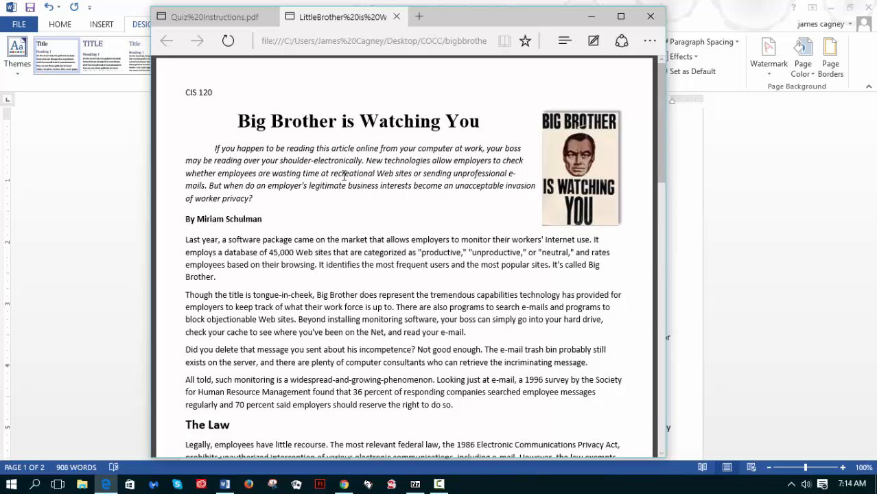
scroll(345, 179, down, 5)
scroll(345, 185, down, 5)
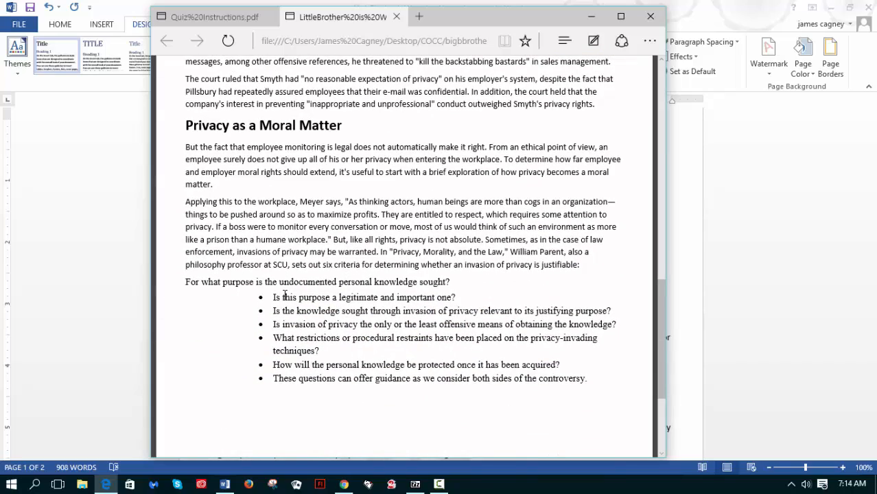
scroll(284, 295, up, 1)
scroll(284, 295, down, 3)
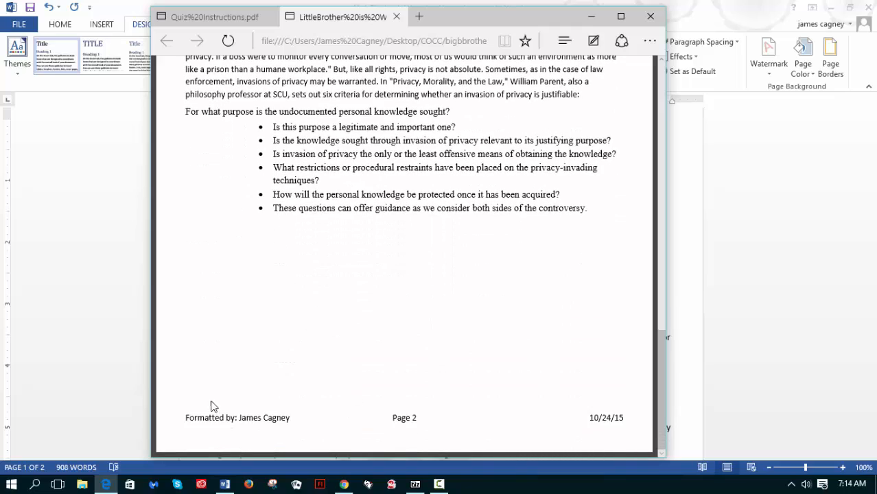
scroll(393, 358, up, 6)
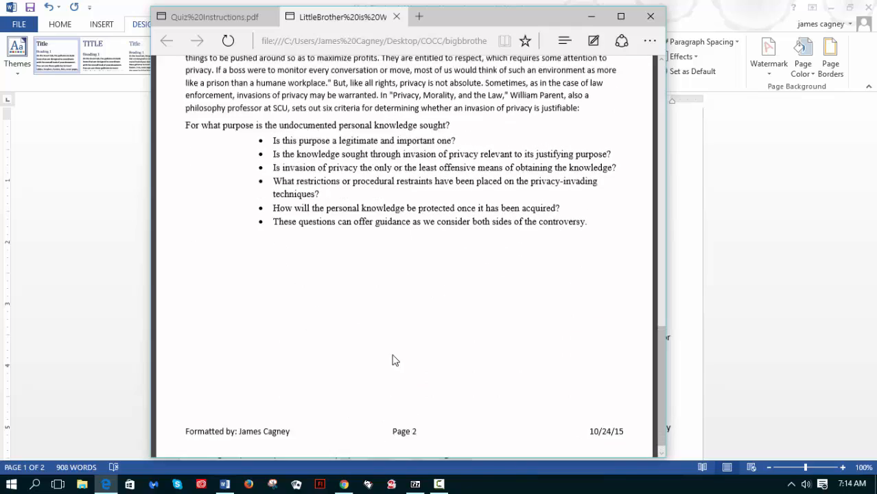
scroll(393, 358, down, 5)
scroll(393, 361, down, 1)
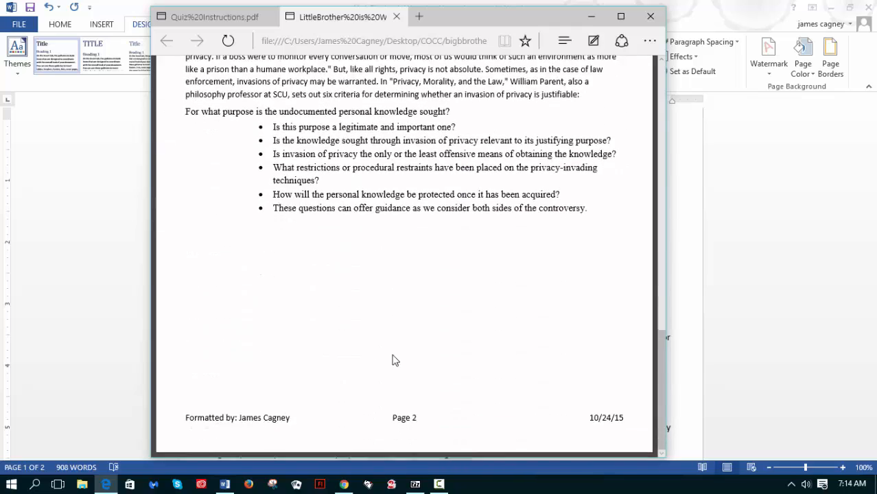
scroll(394, 360, up, 20)
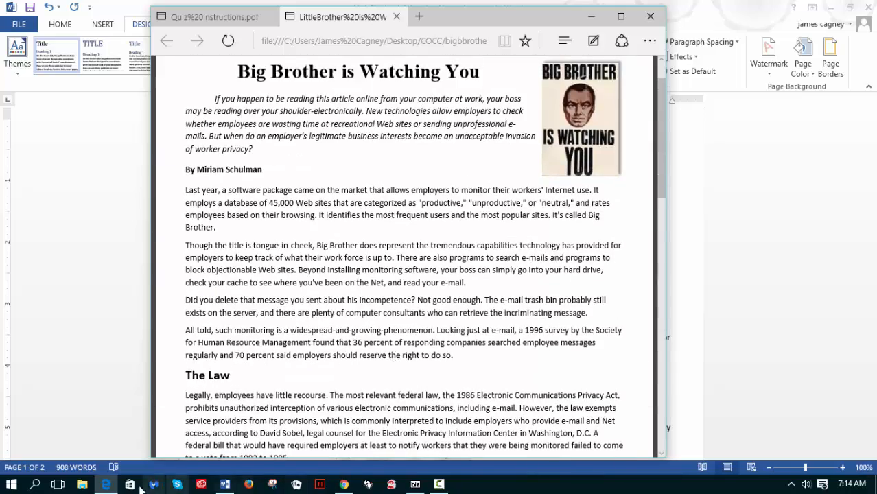
Step: Return to Word and save the document as "Completed Word Quiz" in the bigbbrother folder on the computer
click(224, 484)
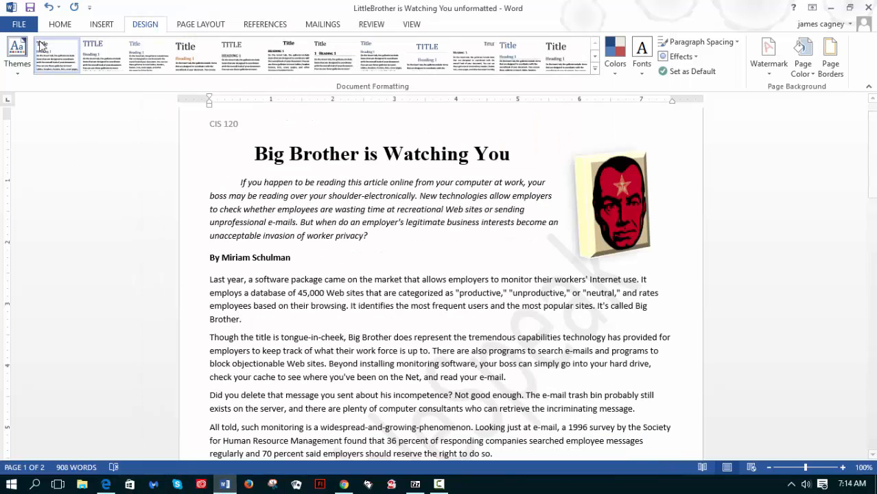
click(19, 24)
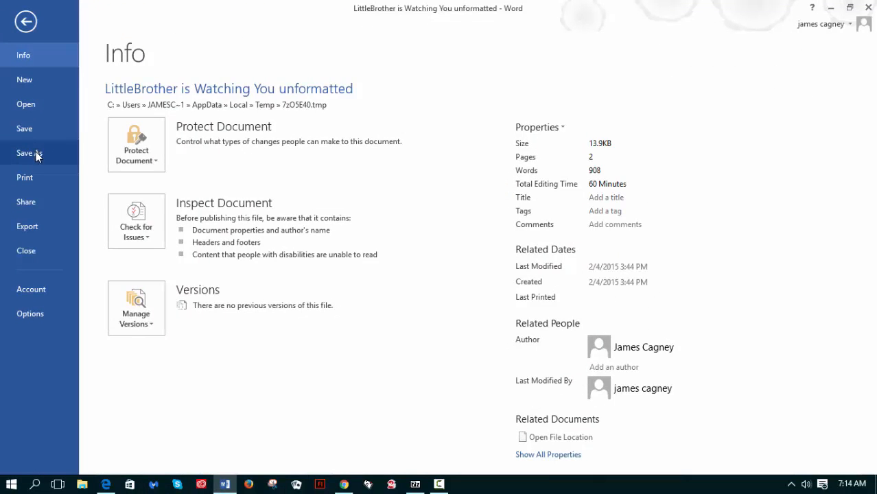
click(33, 152)
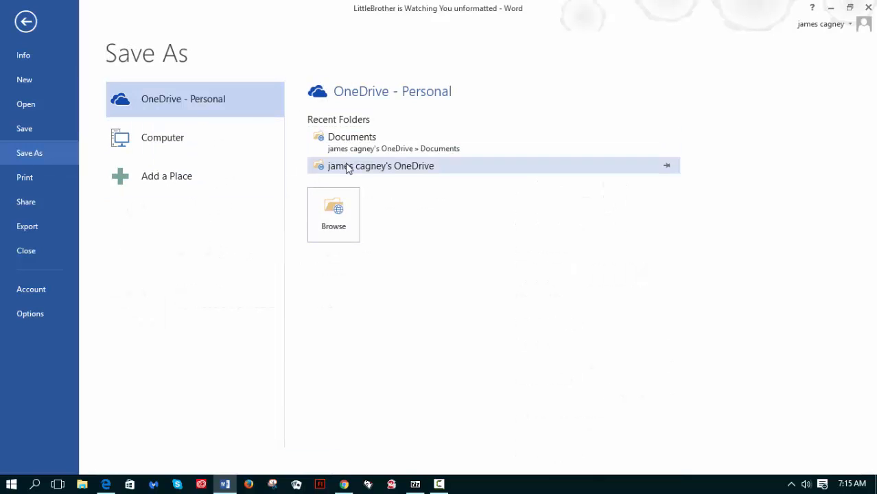
click(182, 138)
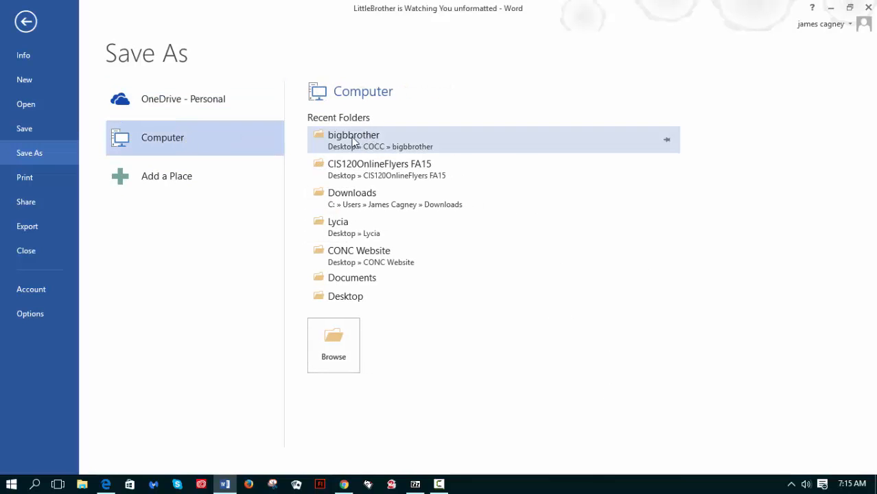
click(326, 138)
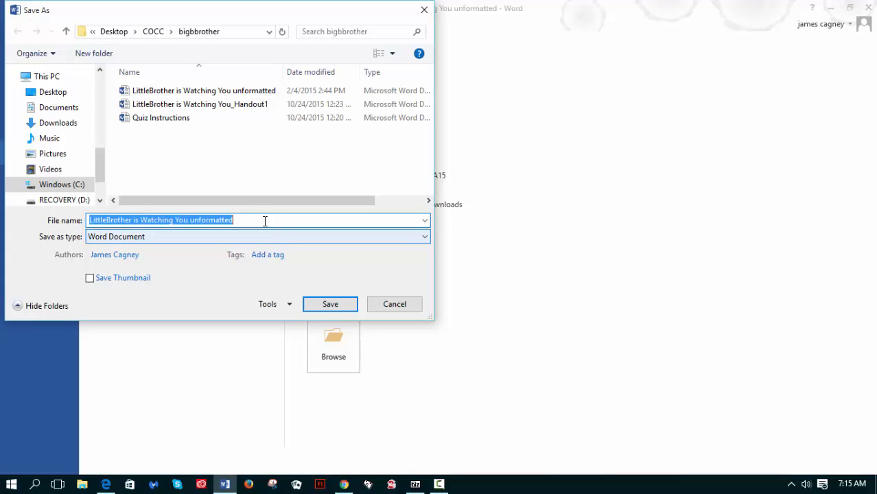
click(263, 220)
drag(245, 219, 60, 211)
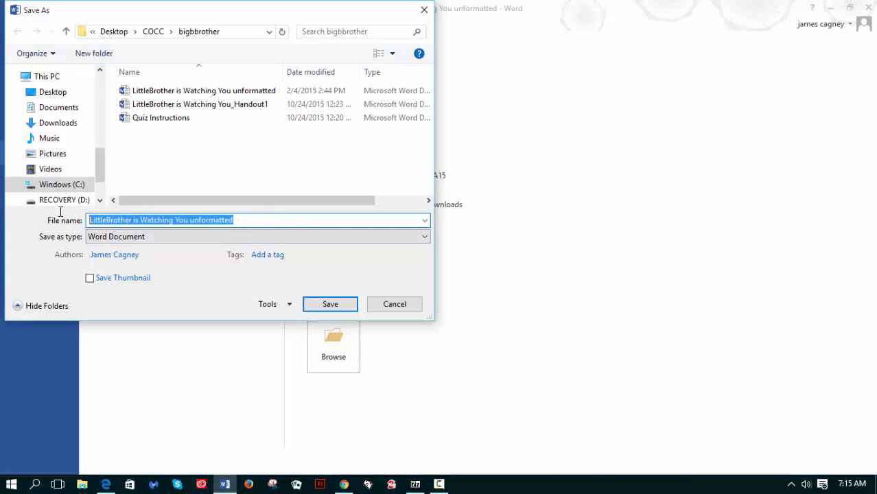
text(Completed Word Quiz)
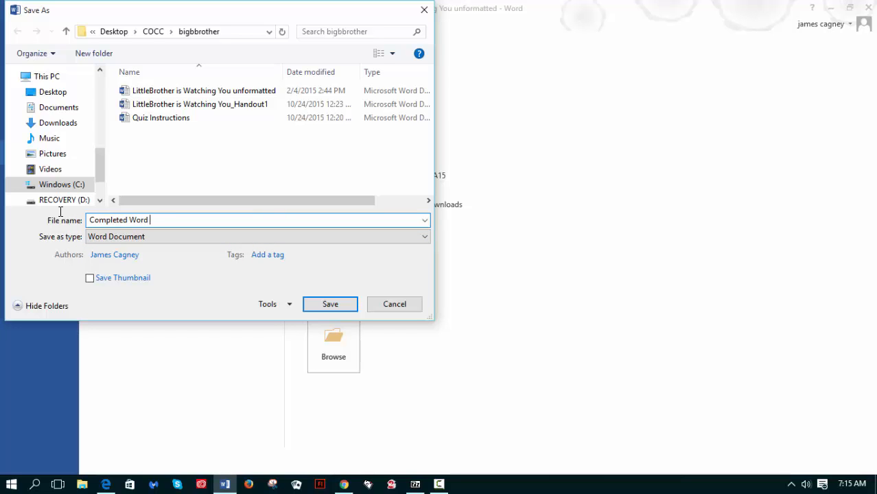
click(329, 307)
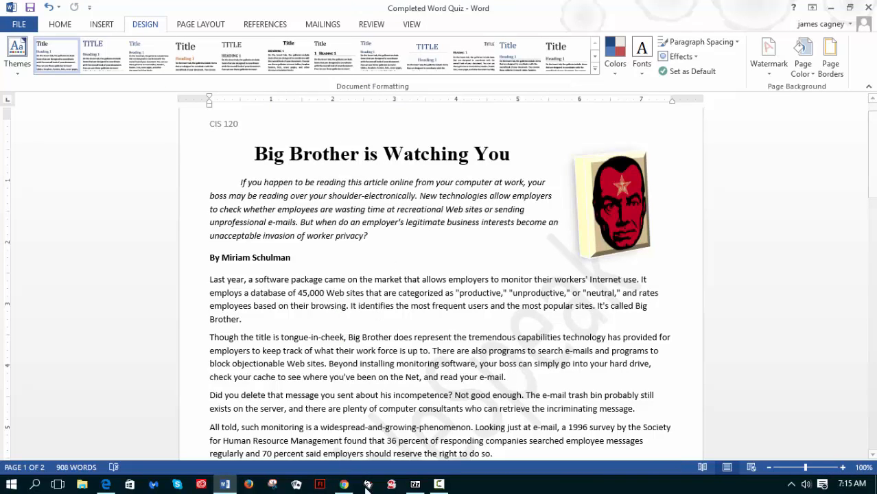
Step: Switch to the Blackboard Word Quiz assignment in Chrome, attach the "Completed Word Quiz" file from the computer, and submit it
click(344, 484)
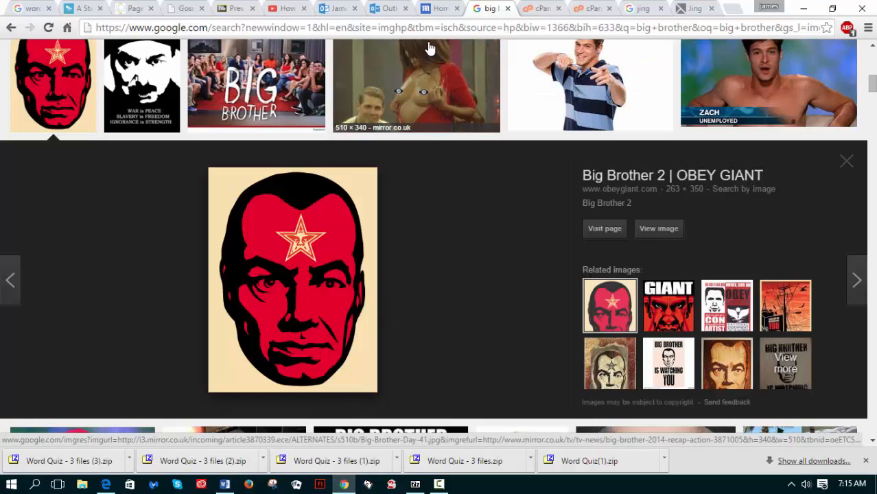
click(234, 9)
scroll(294, 183, up, 2)
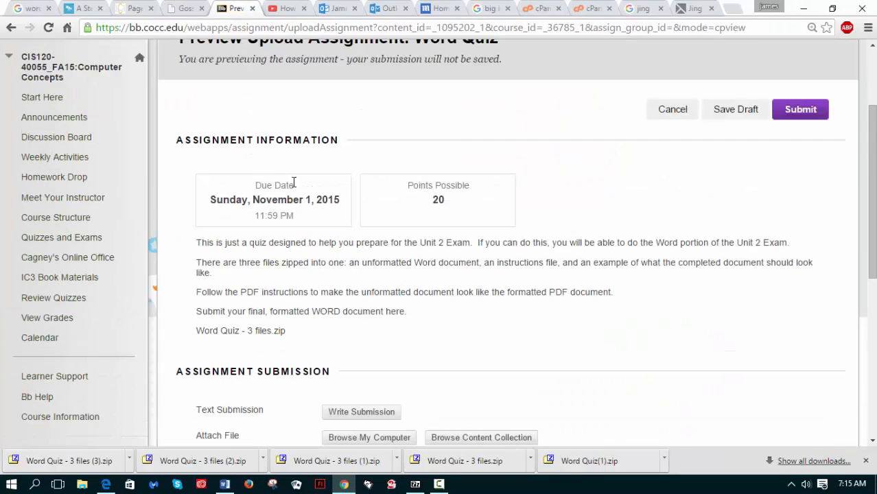
scroll(294, 182, down, 1)
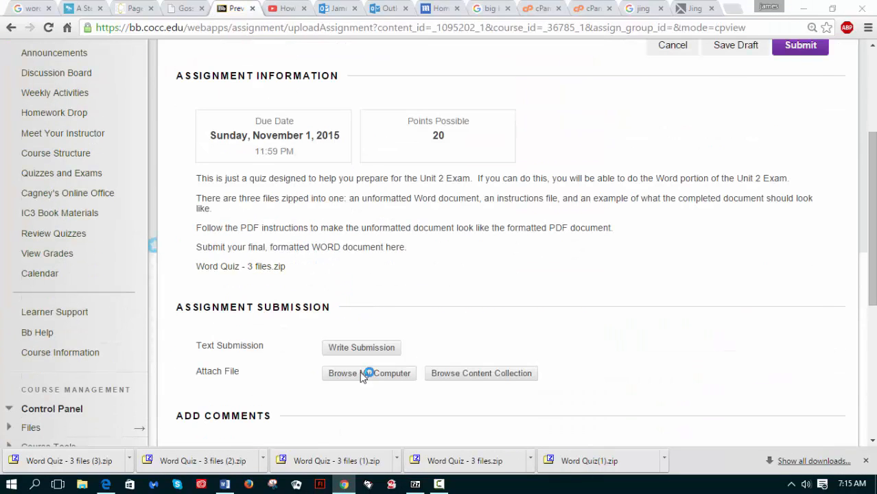
click(364, 374)
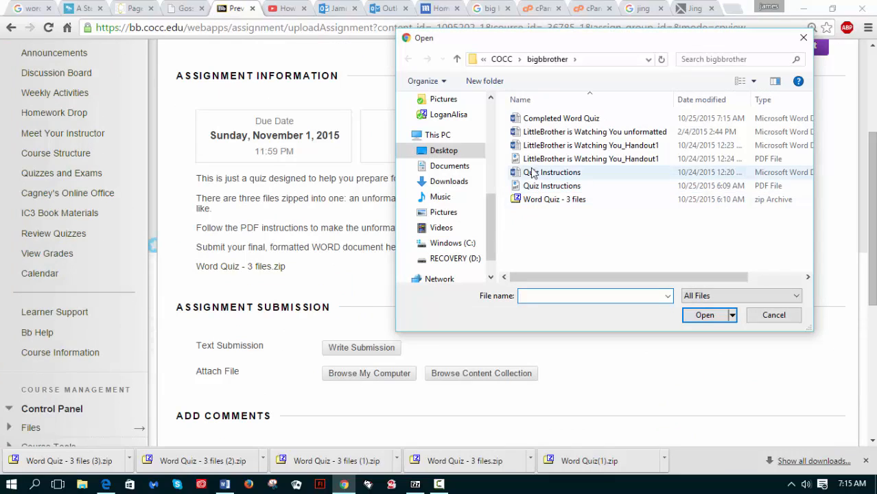
click(526, 121)
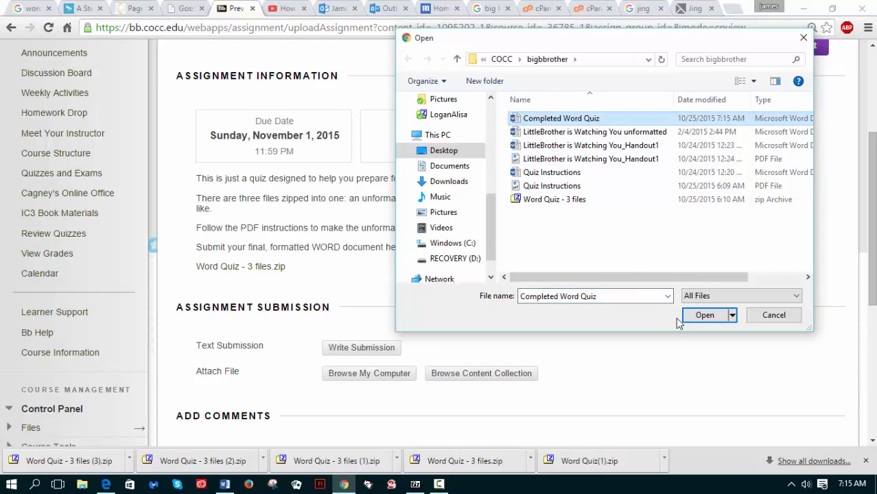
click(704, 315)
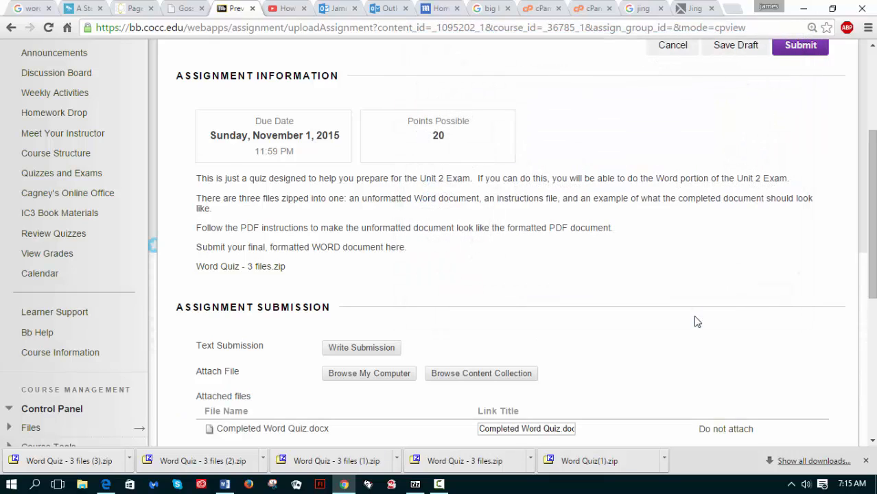
scroll(698, 321, up, 1)
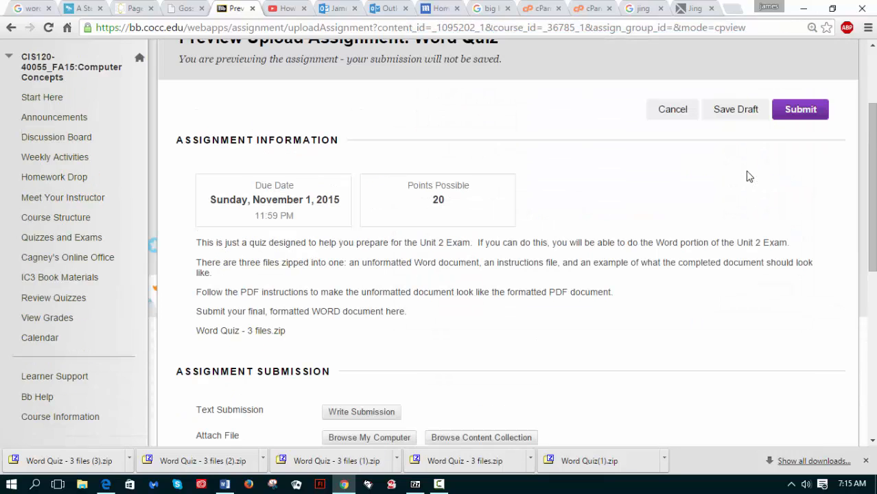
click(789, 117)
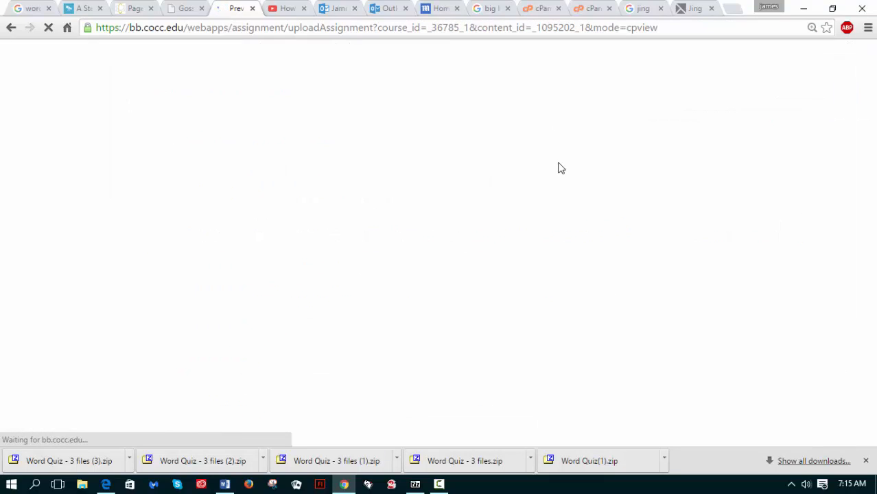